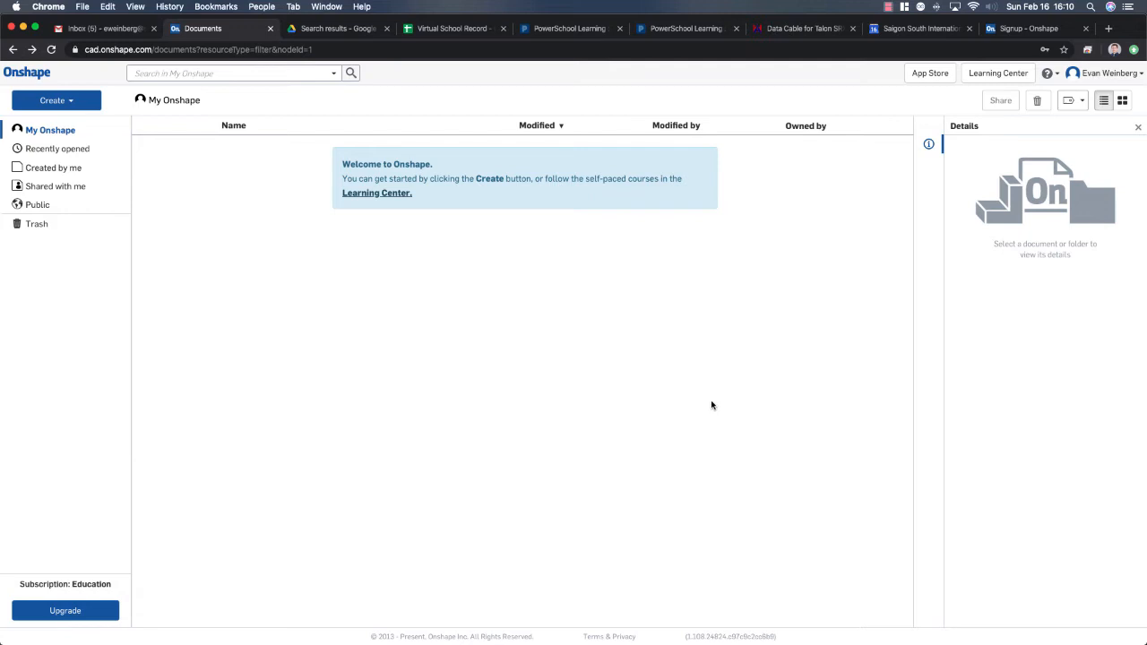
Create a new document named "step block"
{"action": "left_click", "coordinate": [71, 106]}
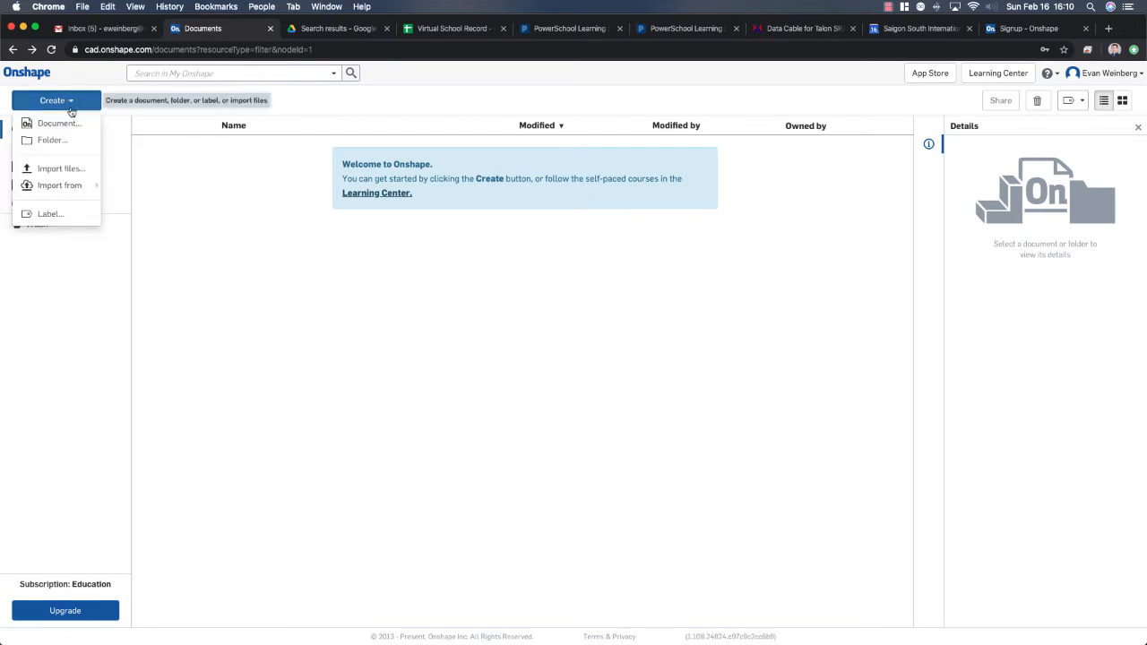
{"action": "left_click", "coordinate": [57, 122]}
{"action": "type", "text": "step block"}
{"action": "left_click", "coordinate": [687, 170]}
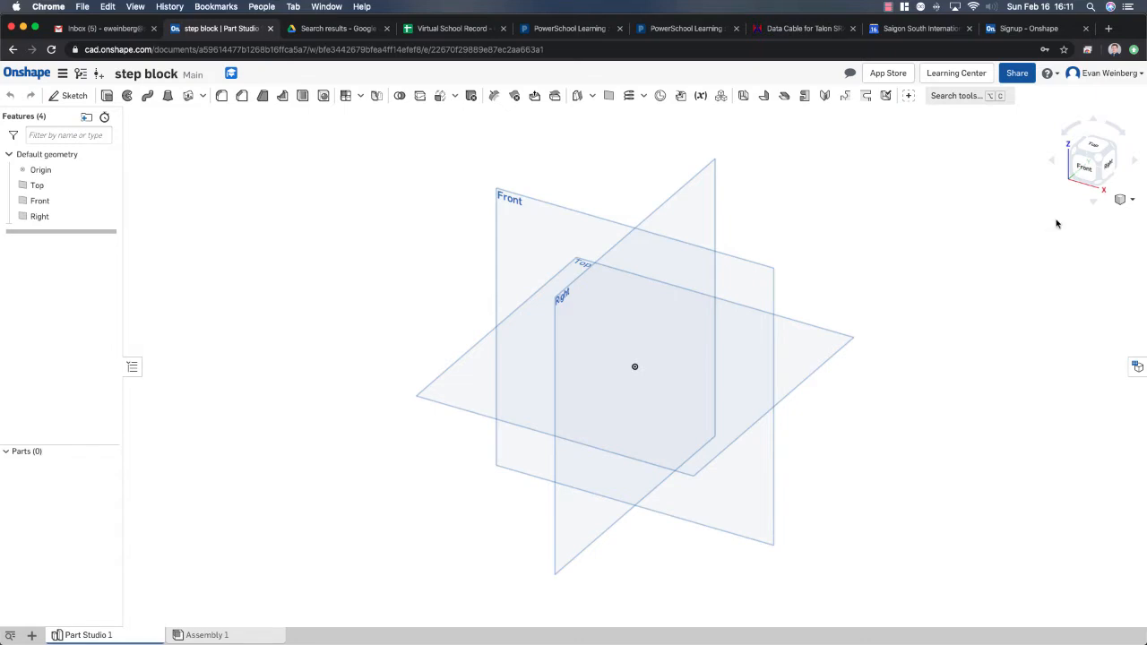
Set the workspace's default length unit to centimeter
{"action": "left_click", "coordinate": [1085, 170]}
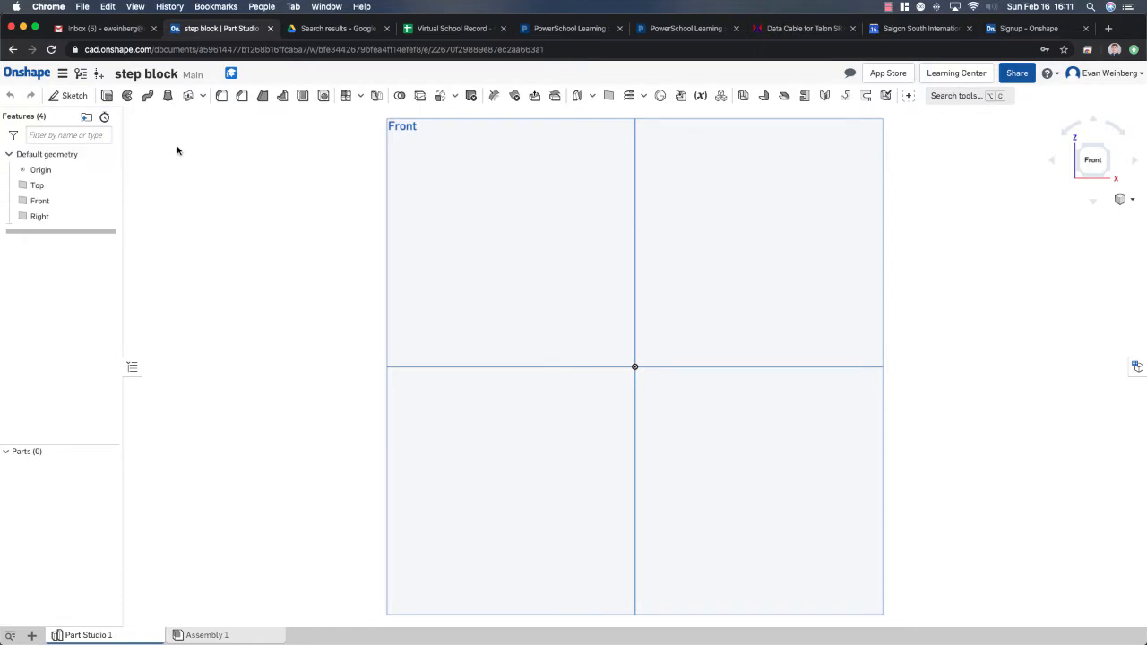
{"action": "left_click", "coordinate": [62, 74]}
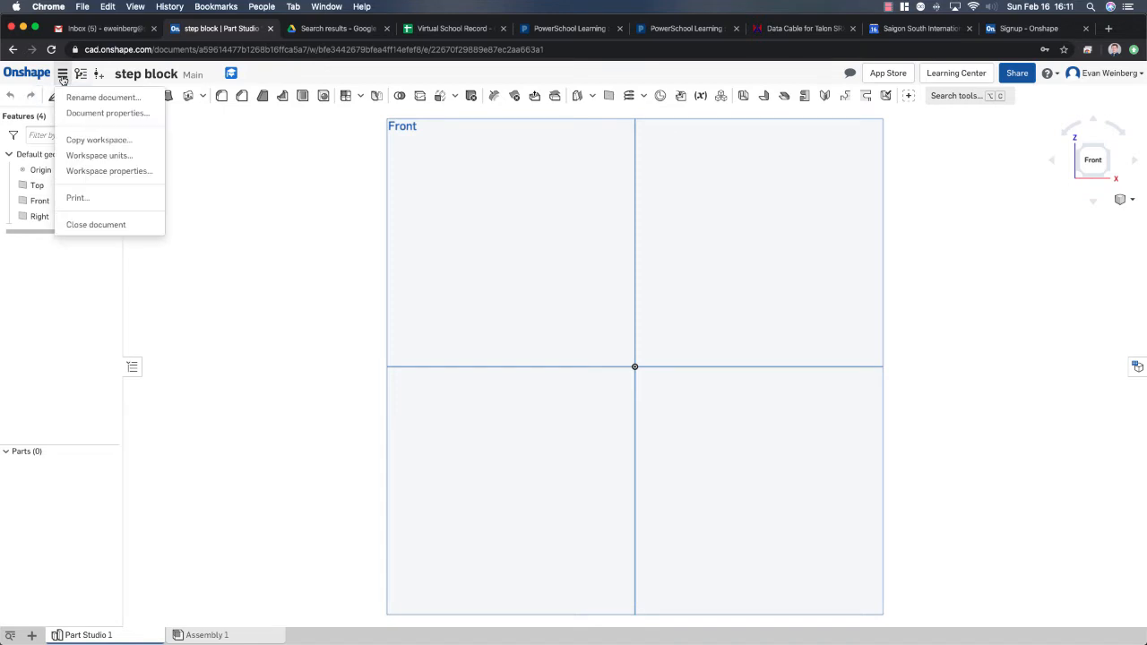
{"action": "left_click", "coordinate": [125, 159]}
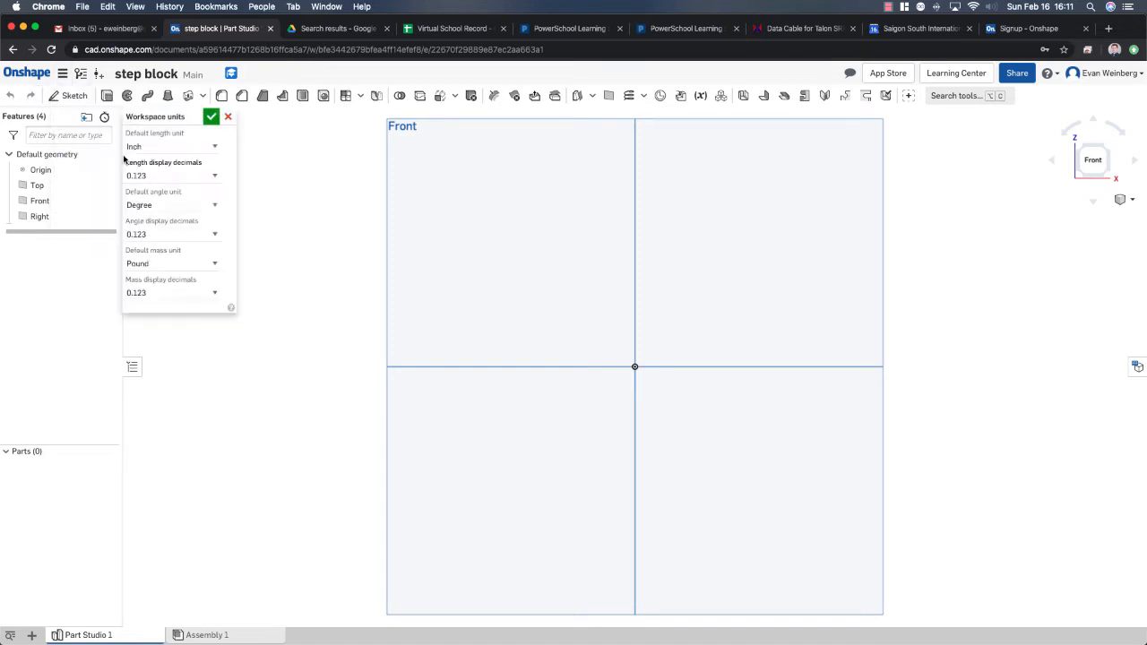
{"action": "left_click", "coordinate": [215, 149]}
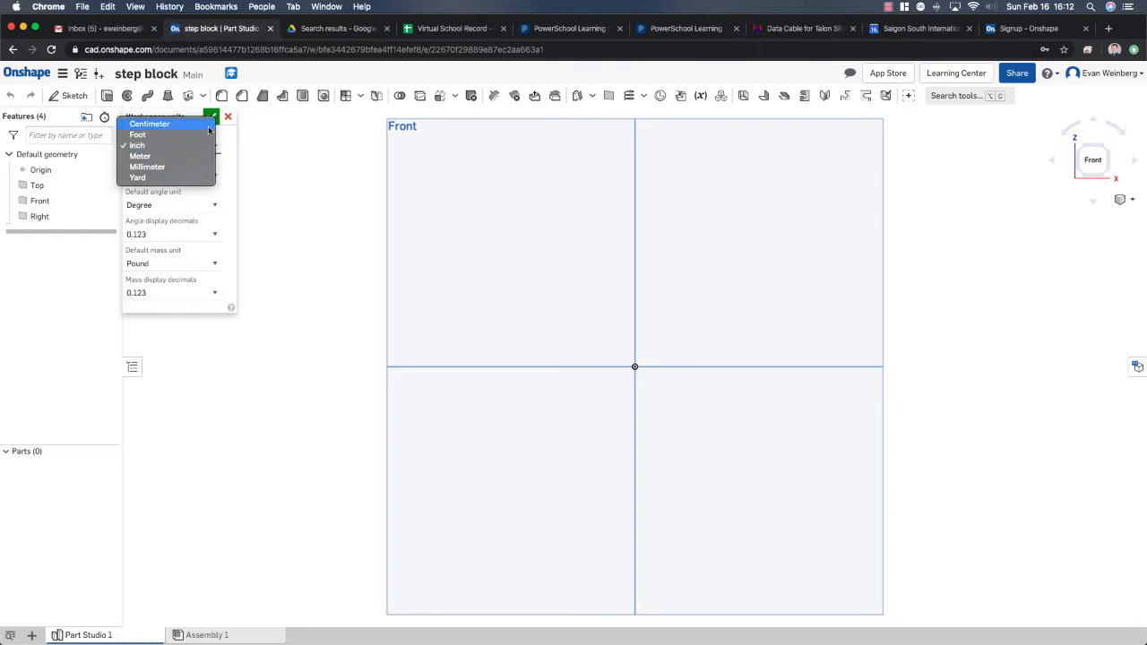
{"action": "left_click", "coordinate": [210, 125]}
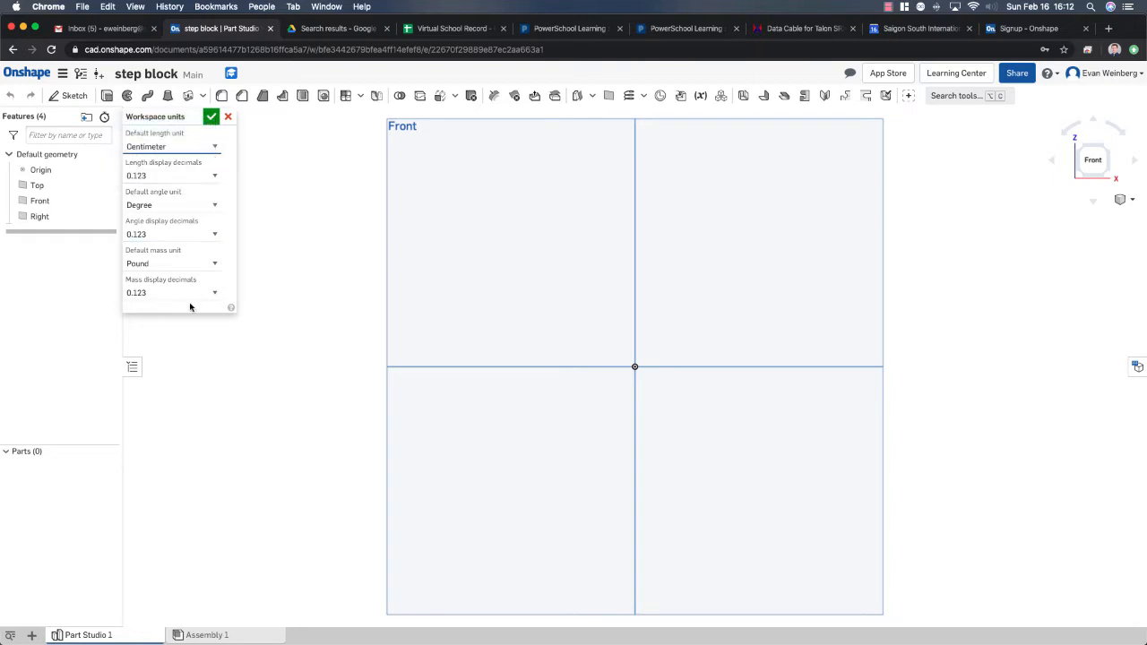
{"action": "left_click", "coordinate": [212, 117]}
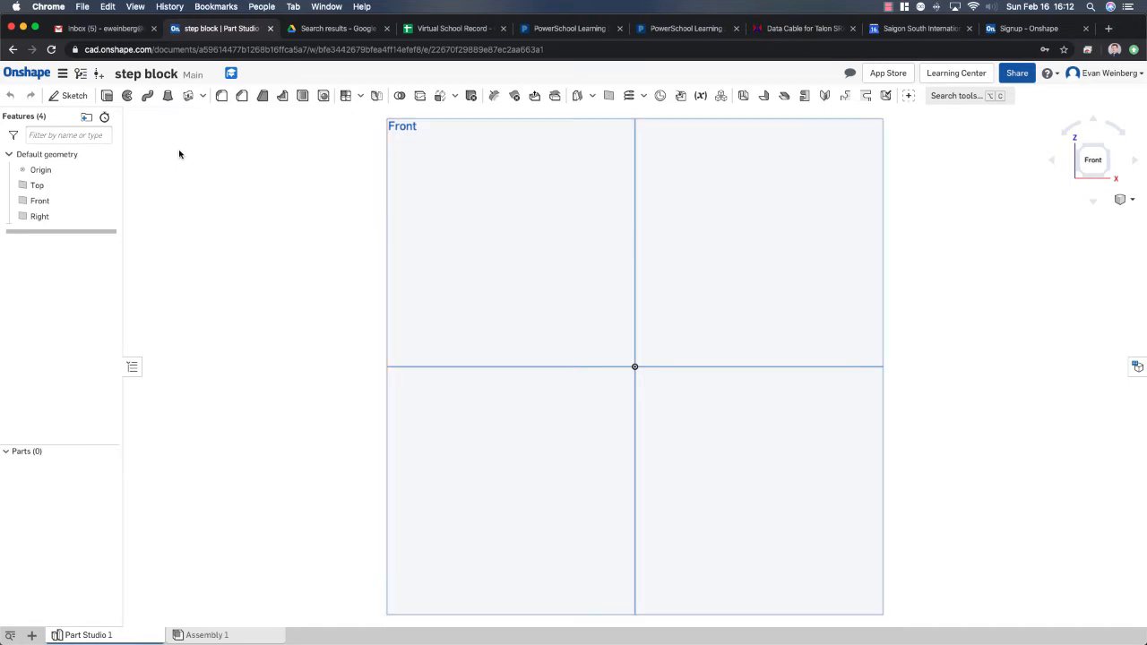
Start a sketch on the Front plane and draw a horizontal base line and a vertical line up from its right end, each about 6 cm
{"action": "left_click", "coordinate": [65, 96]}
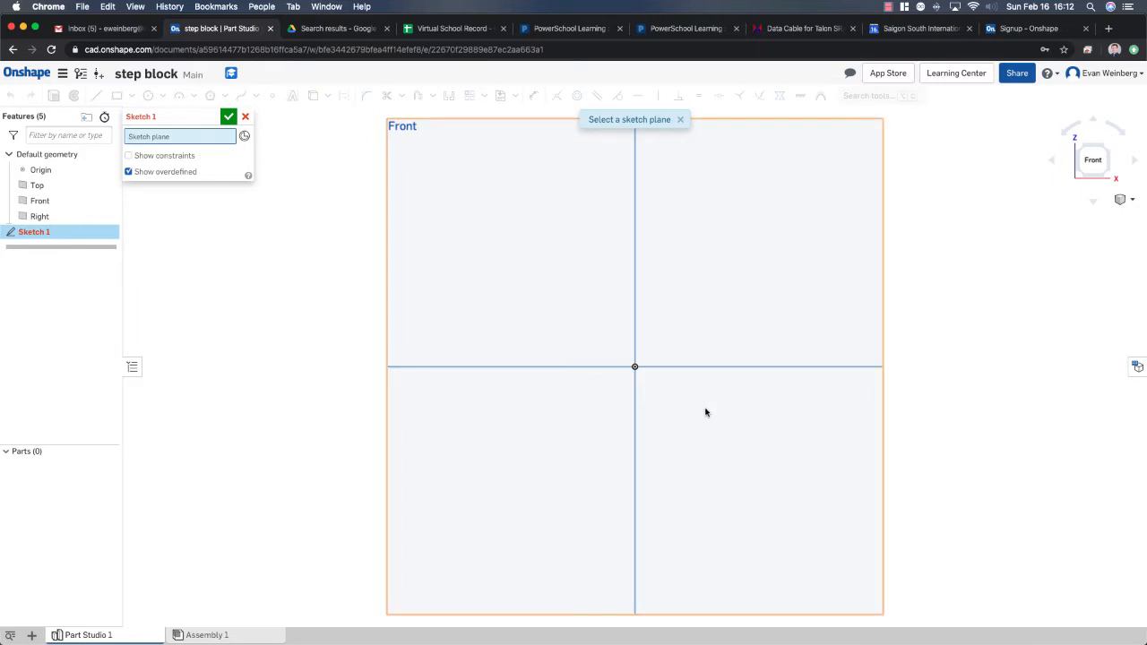
{"action": "left_click", "coordinate": [552, 311]}
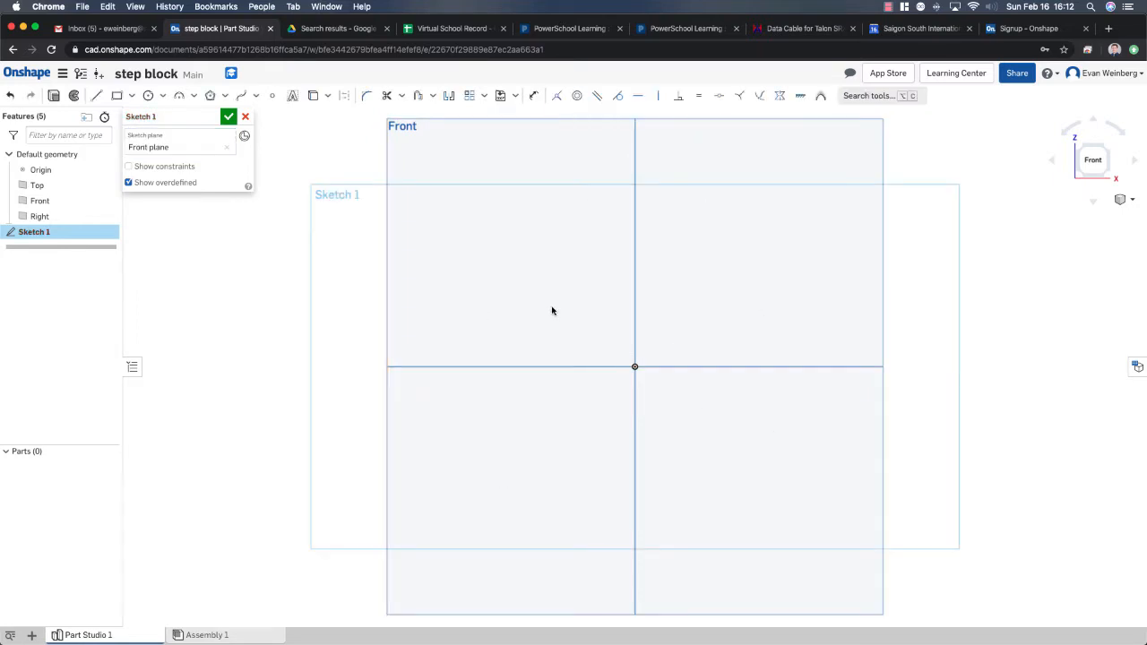
{"action": "left_click", "coordinate": [97, 96]}
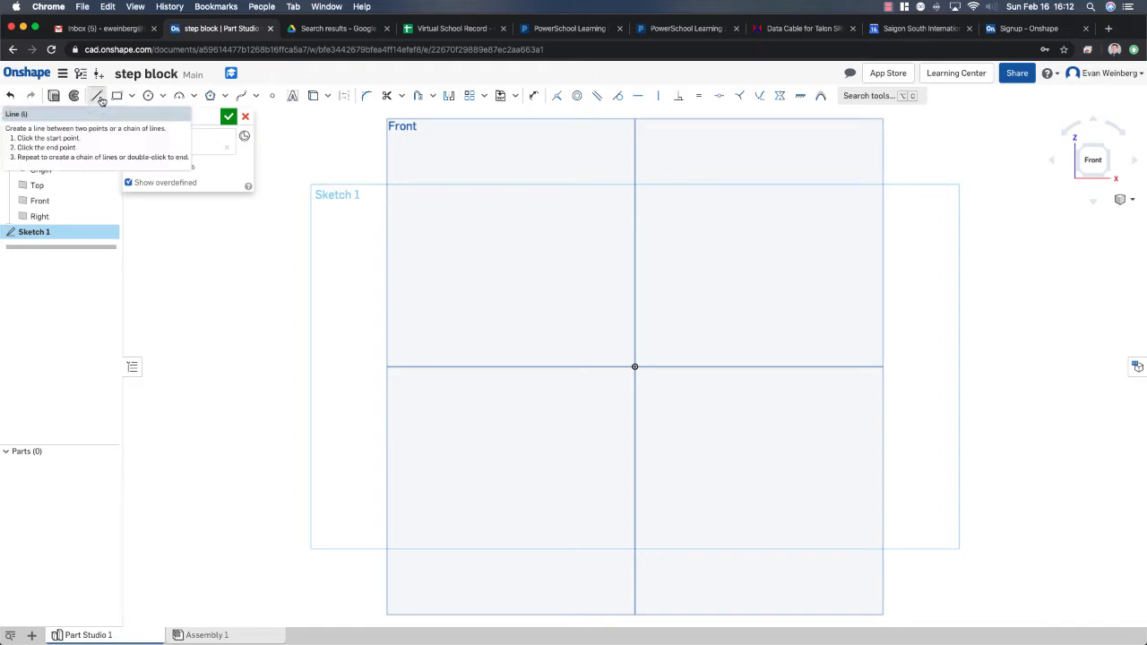
{"action": "left_click", "coordinate": [448, 529]}
{"action": "left_click", "coordinate": [644, 528]}
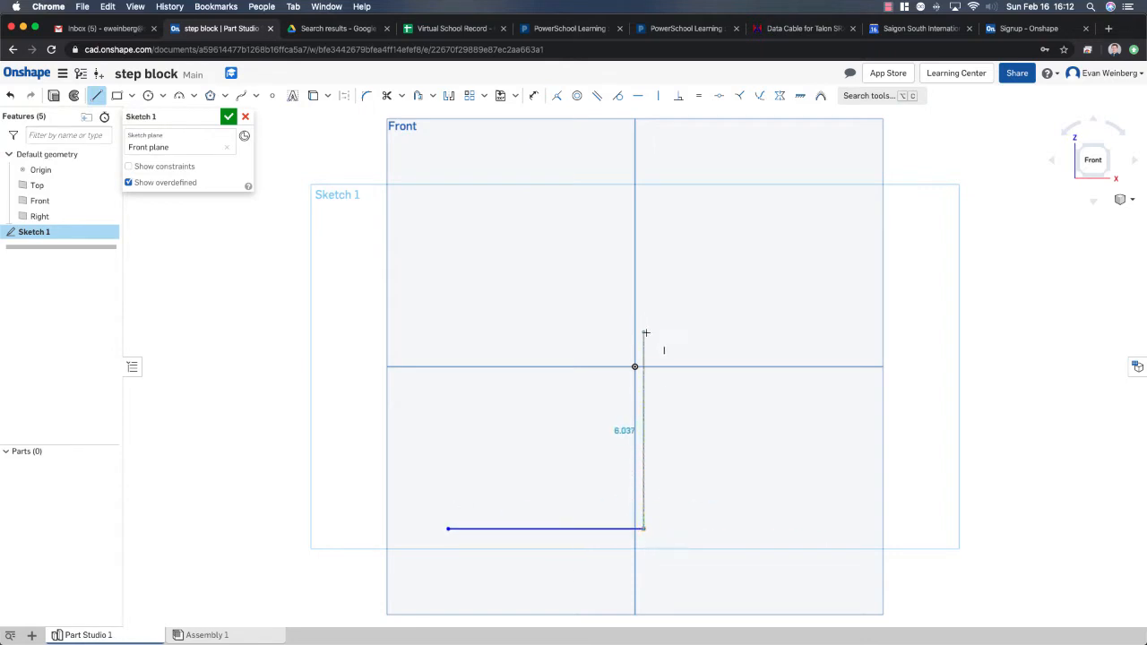
{"action": "left_click", "coordinate": [643, 332]}
Draw a staircase of six steps, each about 1 cm wide and high, descending from the vertical line's top to close the profile at the base
{"action": "left_click", "coordinate": [612, 333]}
{"action": "left_click", "coordinate": [611, 366]}
{"action": "left_click", "coordinate": [578, 366]}
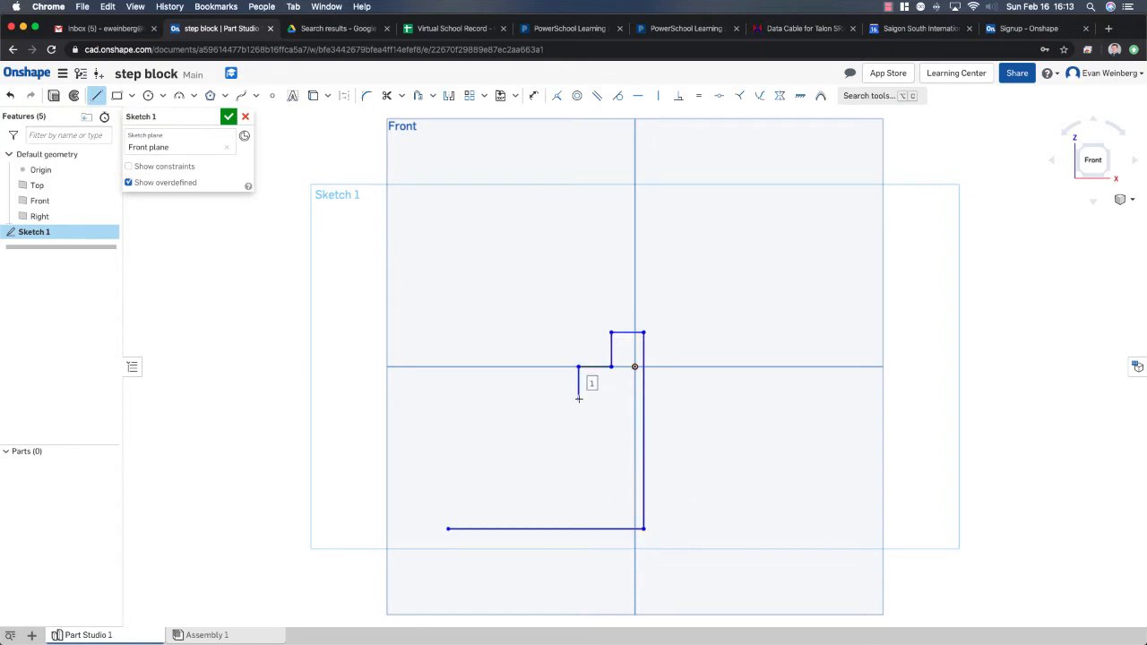
{"action": "left_click", "coordinate": [578, 399]}
{"action": "left_click", "coordinate": [544, 399]}
{"action": "left_click", "coordinate": [544, 434]}
{"action": "left_click", "coordinate": [513, 434]}
{"action": "left_click", "coordinate": [512, 468]}
{"action": "left_click", "coordinate": [477, 468]}
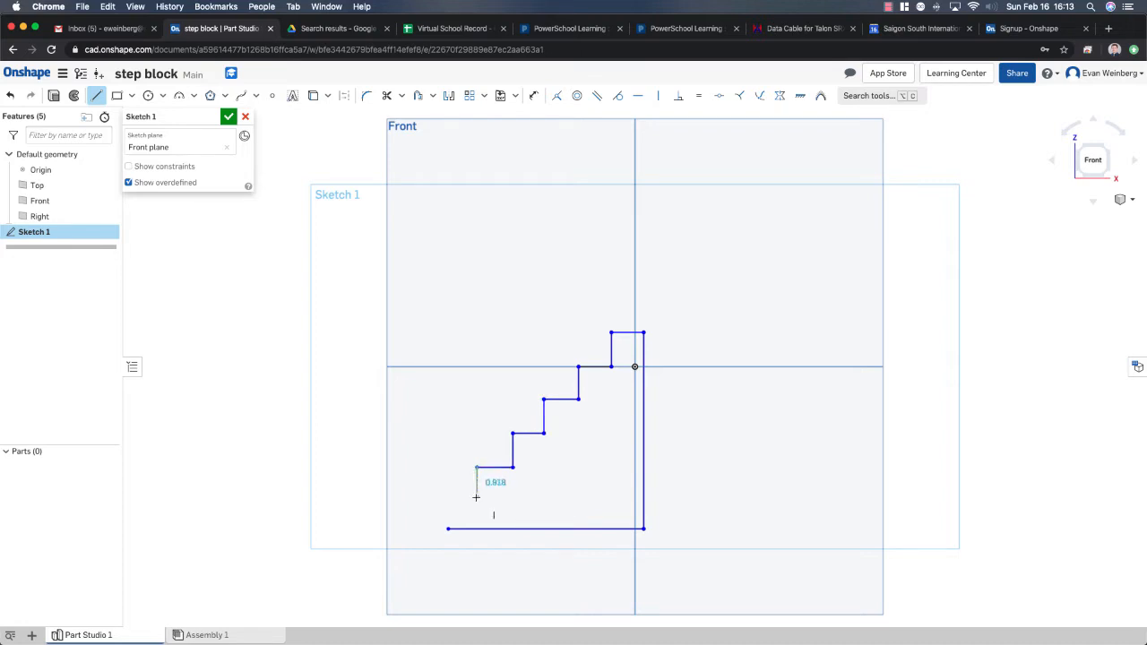
{"action": "left_click", "coordinate": [477, 498]}
{"action": "left_click", "coordinate": [446, 497]}
{"action": "left_click", "coordinate": [448, 529]}
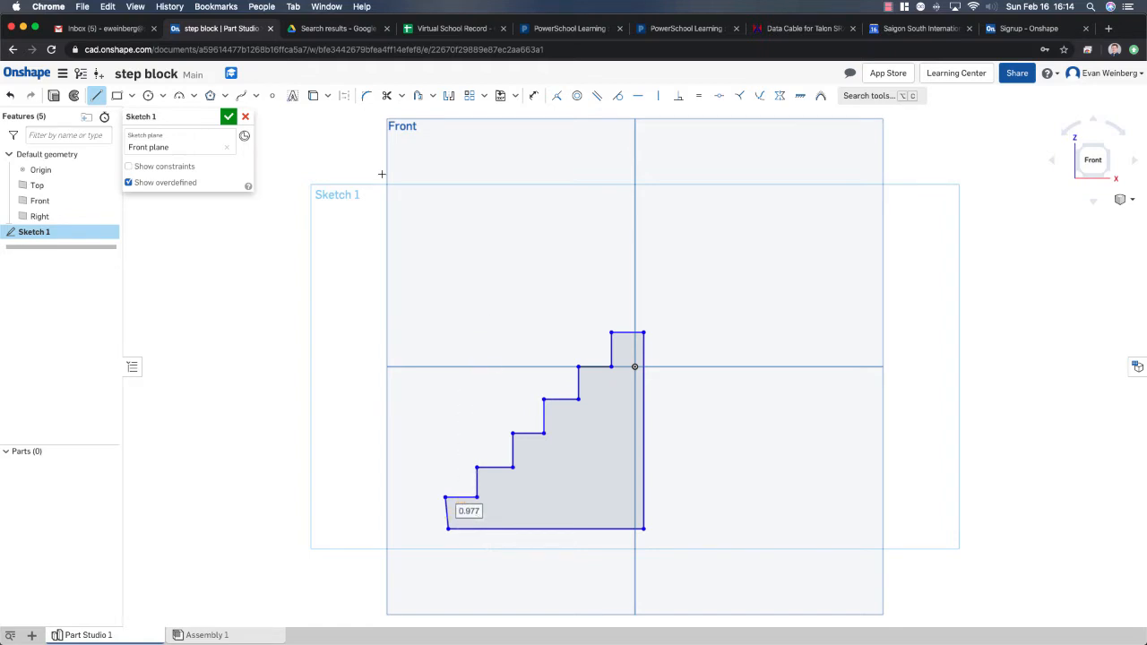
Dimension the profile's base and tall vertical edge to 6 cm each, and the top tread to 1 cm
{"action": "left_click", "coordinate": [533, 96]}
{"action": "left_click", "coordinate": [544, 529]}
{"action": "left_click", "coordinate": [540, 567]}
{"action": "type", "text": "6"}
{"action": "key", "text": "Return"}
{"action": "left_click", "coordinate": [644, 488]}
{"action": "left_click", "coordinate": [746, 488]}
{"action": "type", "text": "6"}
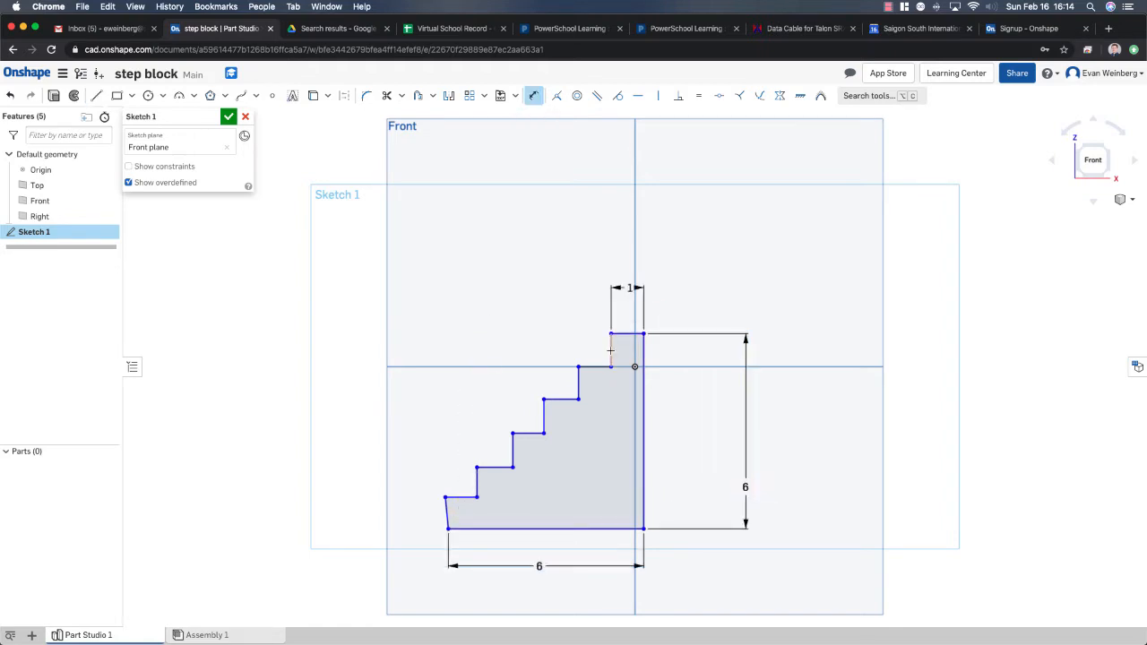
Dimension the five upper risers of the staircase to 1 cm each
{"action": "left_click", "coordinate": [611, 350]}
{"action": "left_click", "coordinate": [549, 351]}
{"action": "type", "text": "1"}
{"action": "key", "text": "Return"}
{"action": "left_click", "coordinate": [578, 385]}
{"action": "left_click", "coordinate": [485, 393]}
{"action": "type", "text": "1"}
{"action": "key", "text": "Return"}
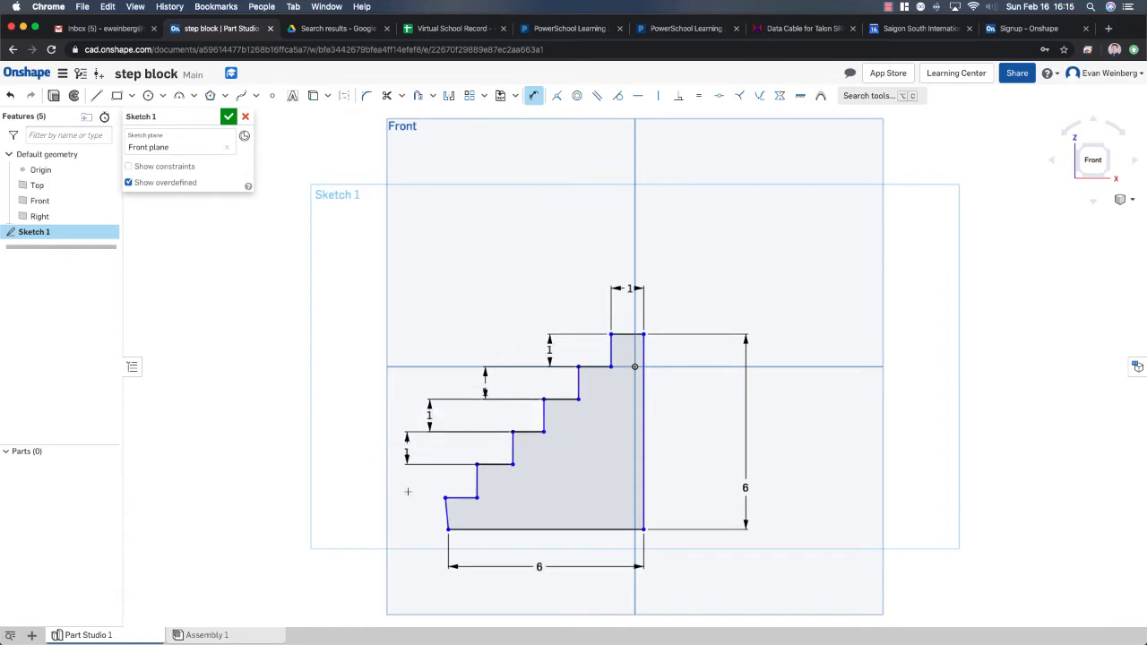
{"action": "left_click", "coordinate": [476, 481]}
{"action": "left_click", "coordinate": [403, 484]}
{"action": "type", "text": "1"}
{"action": "key", "text": "Return"}
Dimension the five lower treads of the staircase to 1 cm each
{"action": "left_click", "coordinate": [462, 497]}
{"action": "left_click", "coordinate": [462, 250]}
{"action": "type", "text": "1"}
{"action": "key", "text": "Return"}
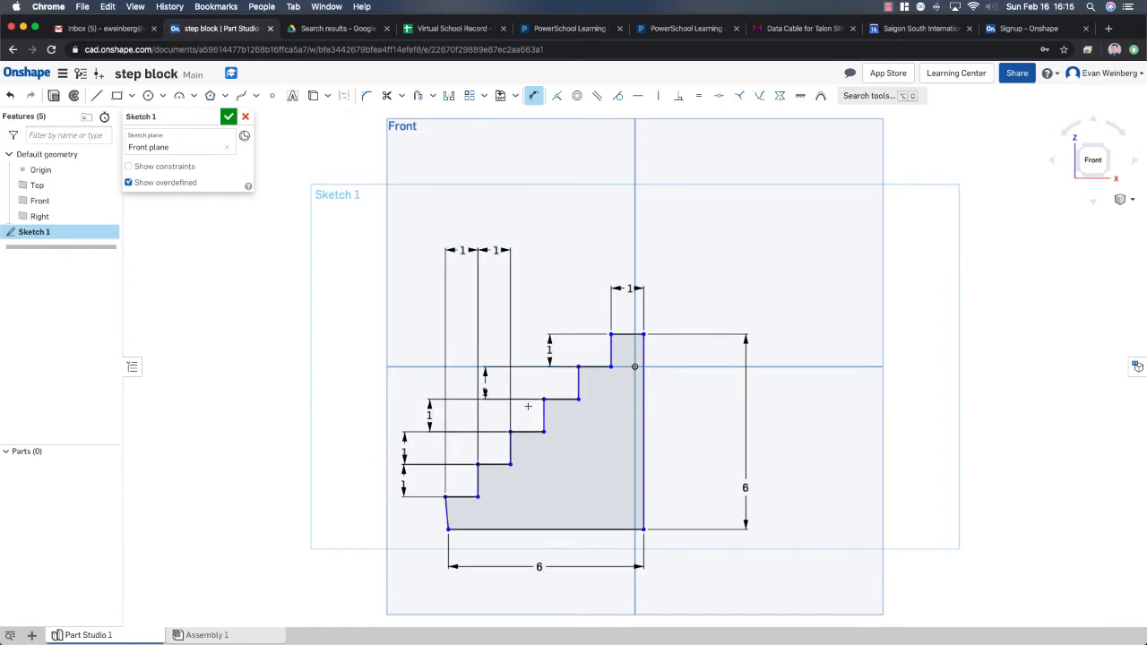
{"action": "left_click", "coordinate": [527, 432]}
{"action": "left_click", "coordinate": [527, 250]}
{"action": "type", "text": "1"}
{"action": "key", "text": "Return"}
{"action": "left_click", "coordinate": [561, 400]}
{"action": "left_click", "coordinate": [562, 250]}
{"action": "type", "text": "1"}
{"action": "key", "text": "Return"}
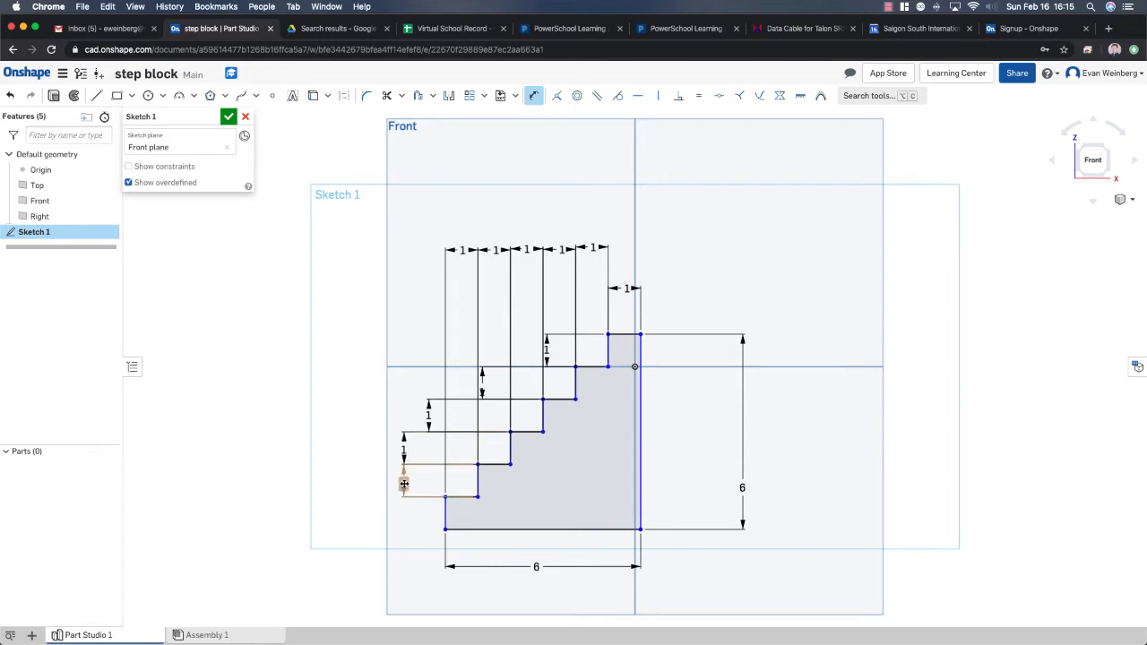
Center the labels of the second riser's dimension and the 6 cm height dimension, and finish the sketch
{"action": "left_click_drag", "start_coordinate": [483, 391], "coordinate": [484, 382]}
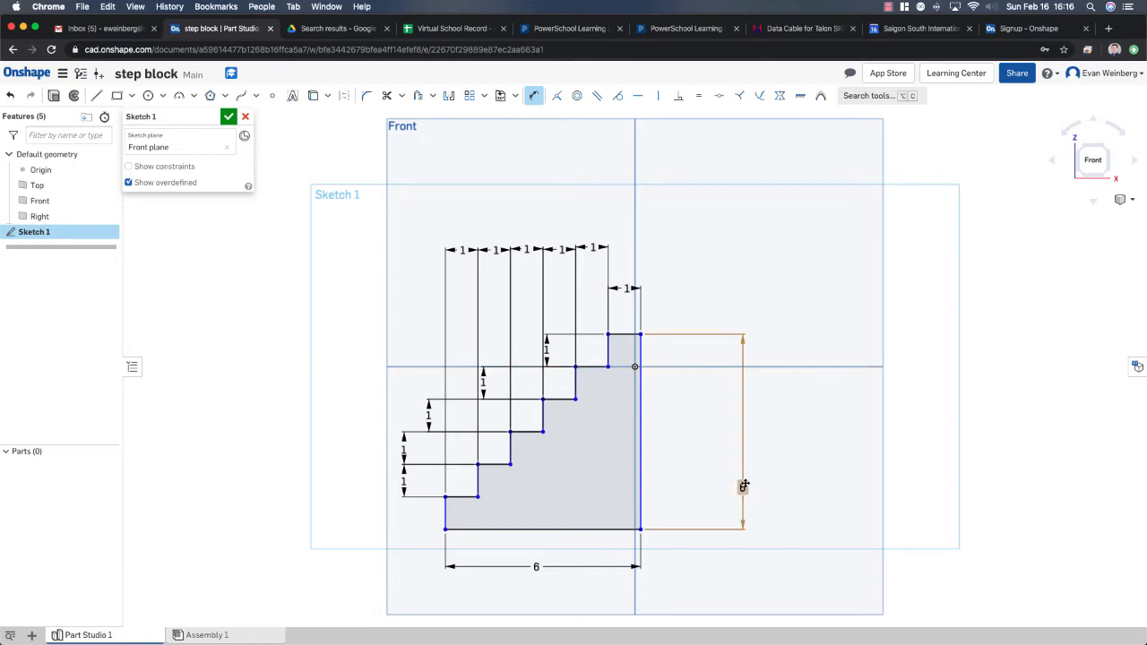
{"action": "left_click_drag", "start_coordinate": [743, 486], "coordinate": [743, 437]}
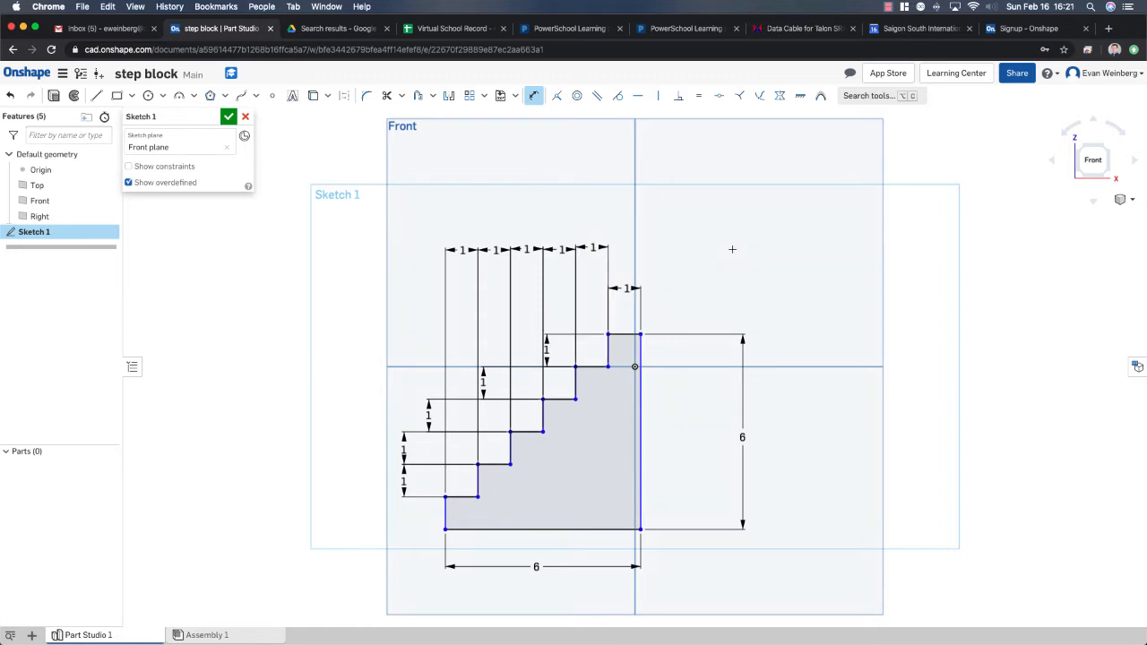
{"action": "left_click", "coordinate": [228, 117]}
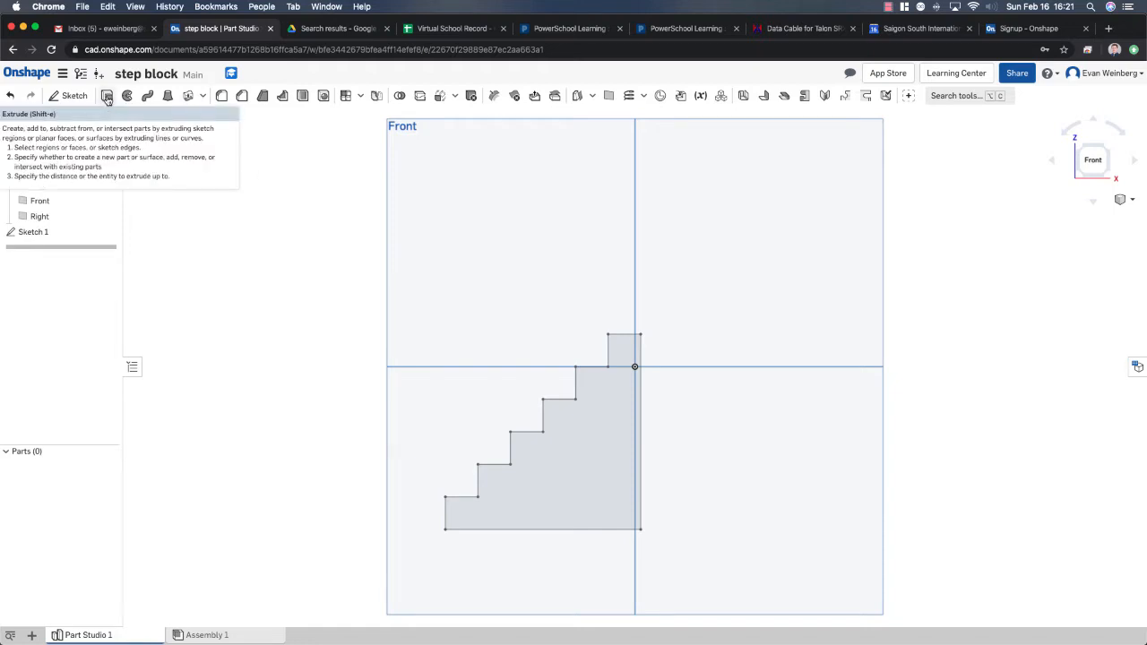
Extrude the staircase profile as a new solid with a blind depth of 3.0 cm
{"action": "left_click", "coordinate": [1053, 163]}
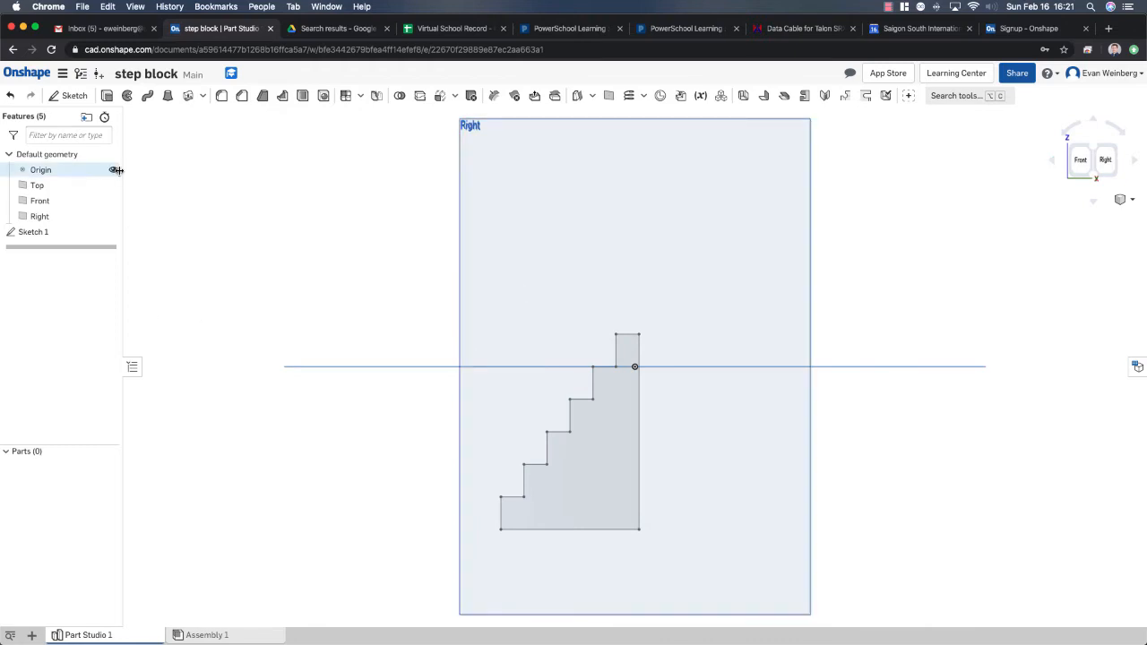
{"action": "left_click", "coordinate": [107, 96]}
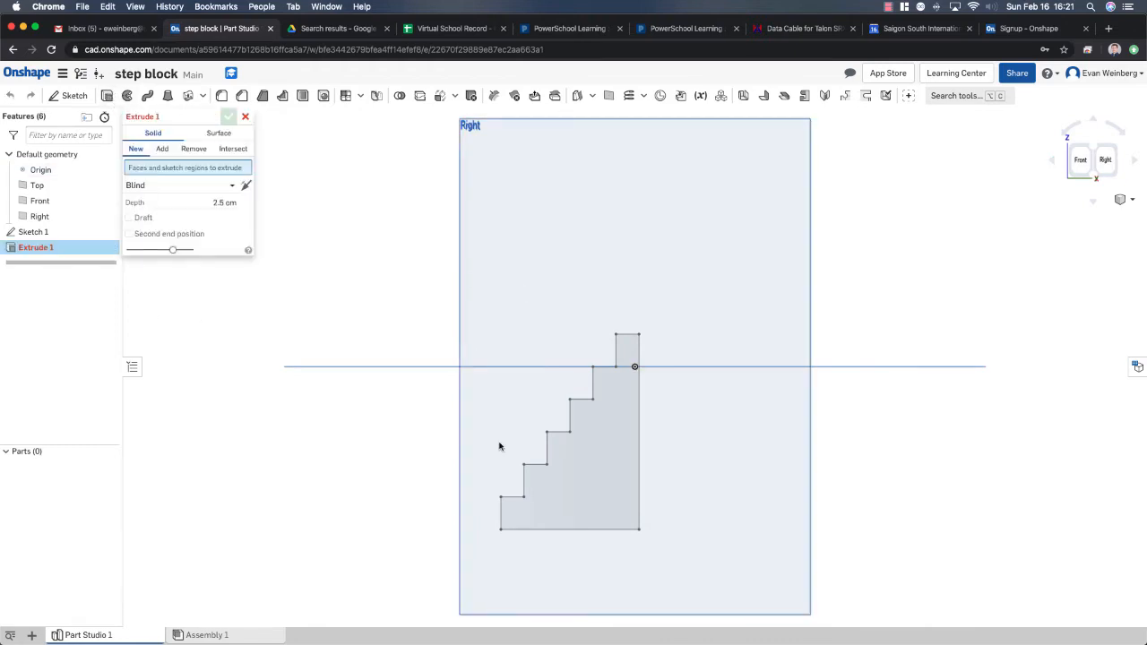
{"action": "left_click", "coordinate": [607, 488]}
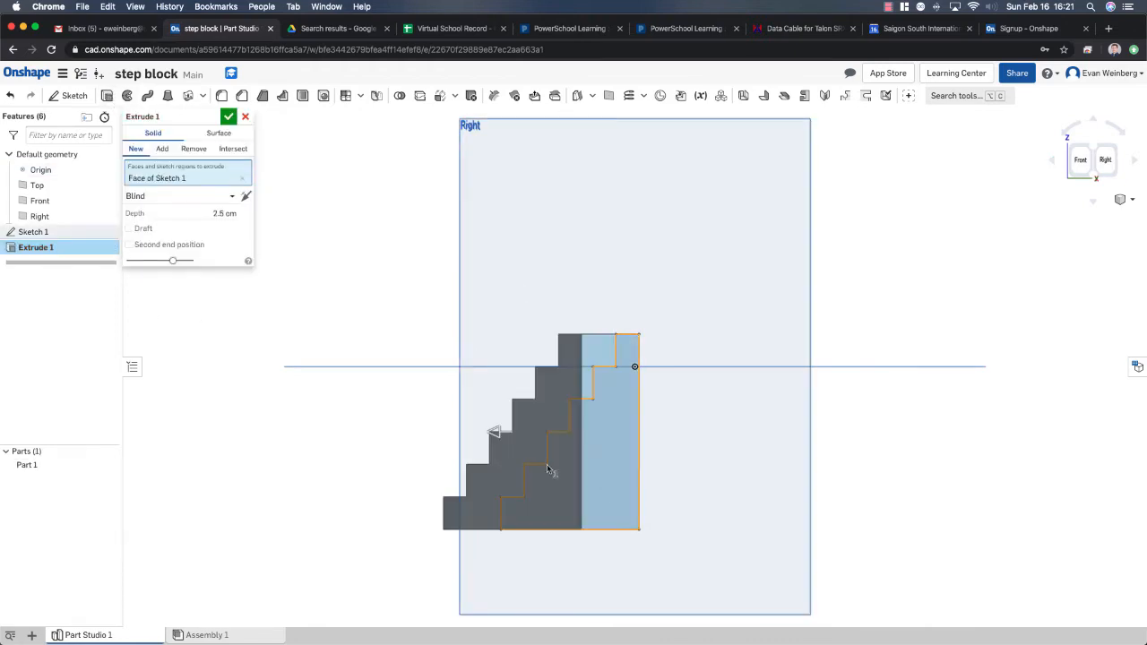
{"action": "mouse_move", "coordinate": [492, 431]}
{"action": "left_mouse_down"}
{"action": "mouse_move", "coordinate": [523, 432]}
{"action": "mouse_move", "coordinate": [497, 432]}
{"action": "left_mouse_up"}
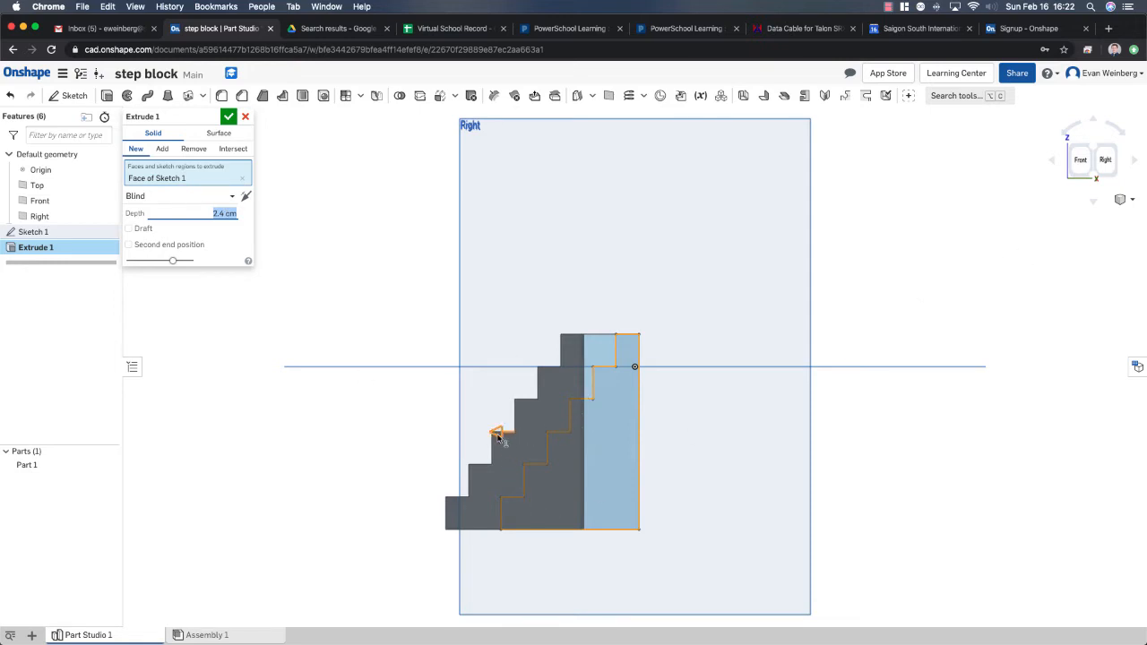
{"action": "mouse_move", "coordinate": [497, 433]}
{"action": "left_mouse_down"}
{"action": "mouse_move", "coordinate": [525, 436]}
{"action": "mouse_move", "coordinate": [479, 439]}
{"action": "left_mouse_up"}
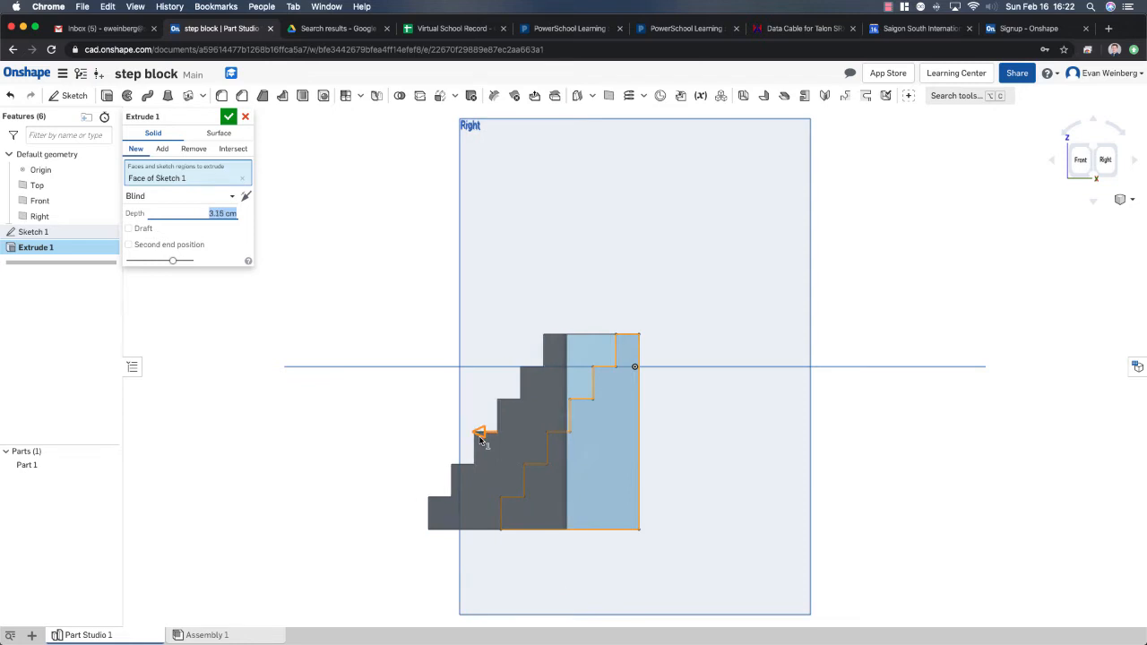
{"action": "left_click", "coordinate": [208, 213]}
{"action": "left_click_drag", "start_coordinate": [209, 214], "coordinate": [250, 217]}
{"action": "type", "text": "3.0"}
{"action": "key", "text": "Return"}
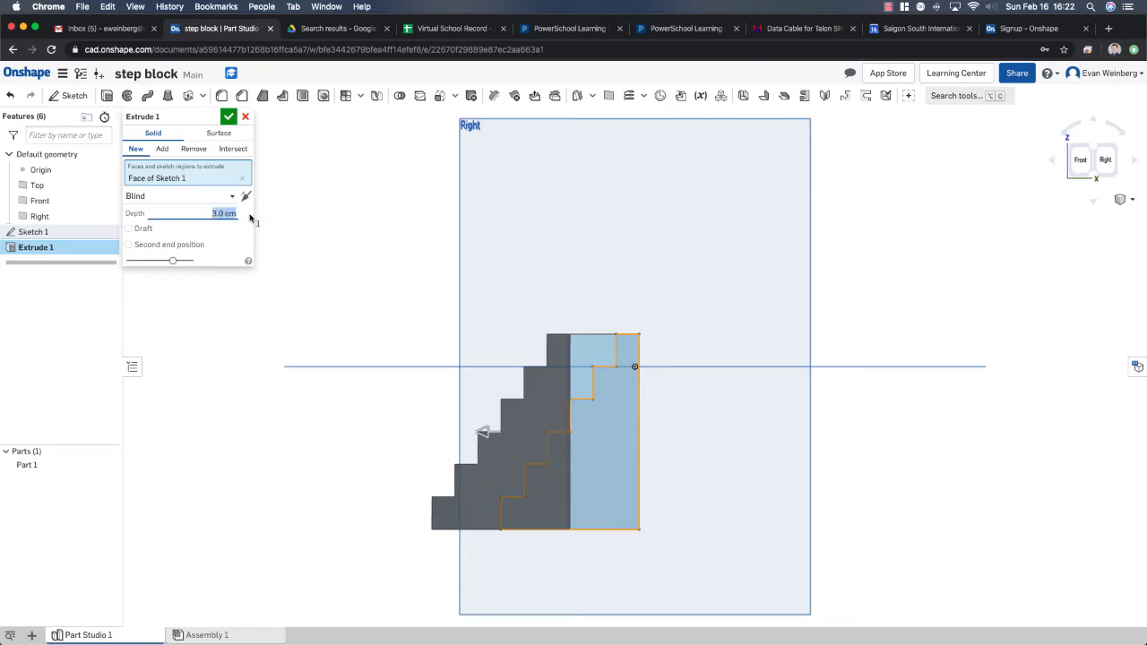
{"action": "left_click", "coordinate": [230, 118]}
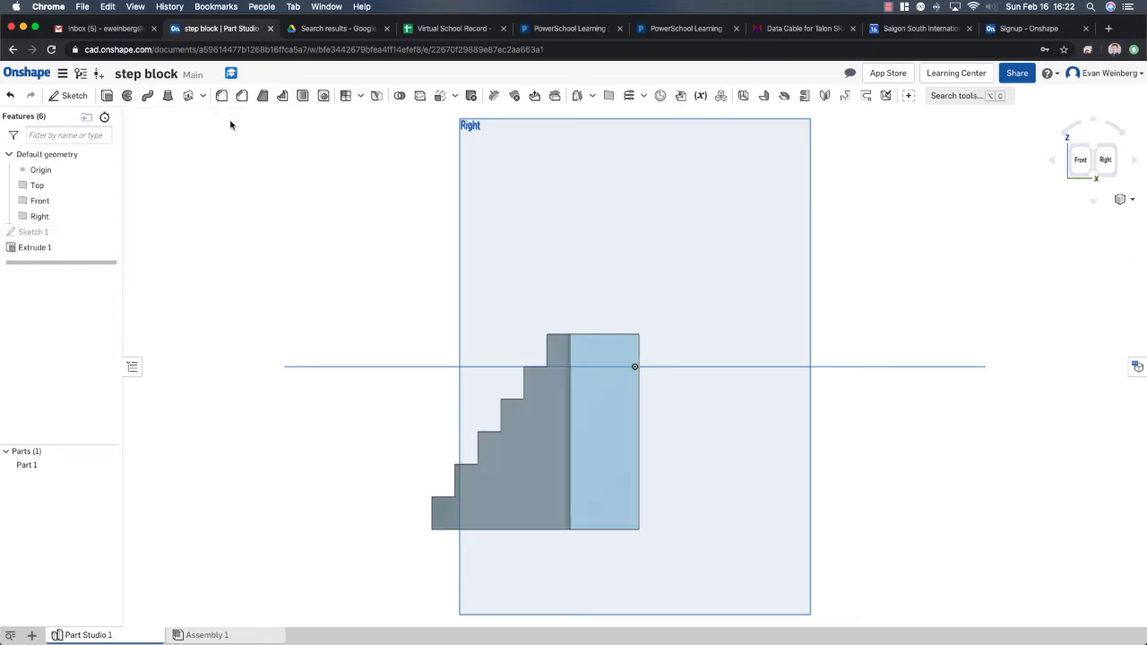
Examine the extruded step block from several angles and return to the front view
{"action": "left_click", "coordinate": [1097, 125]}
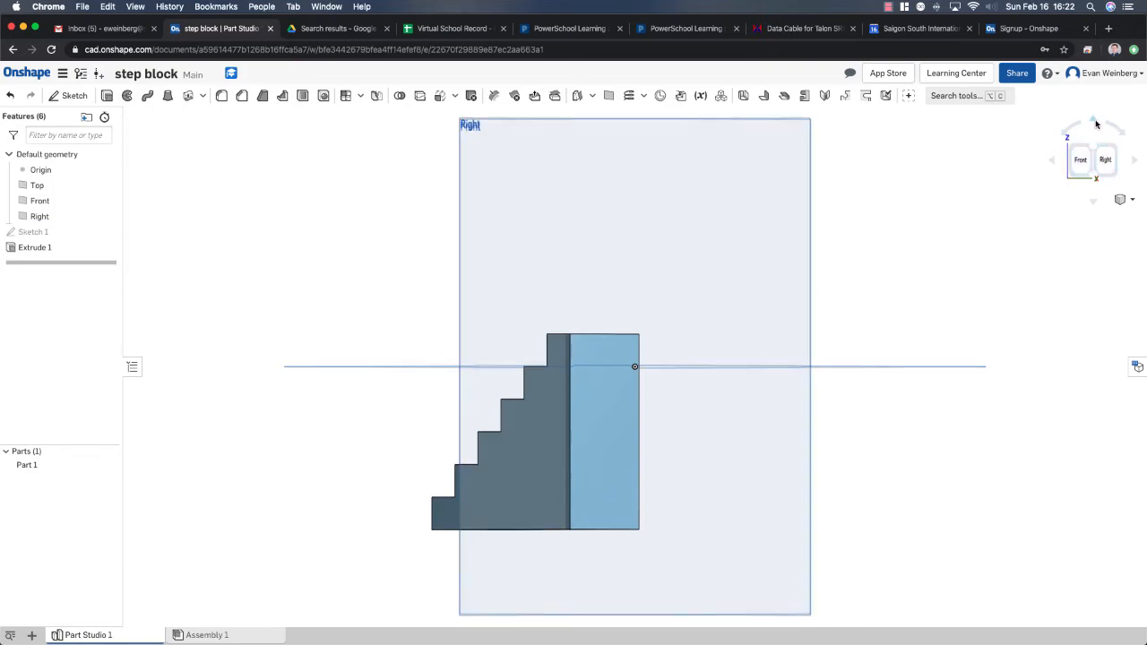
{"action": "left_click", "coordinate": [1095, 205]}
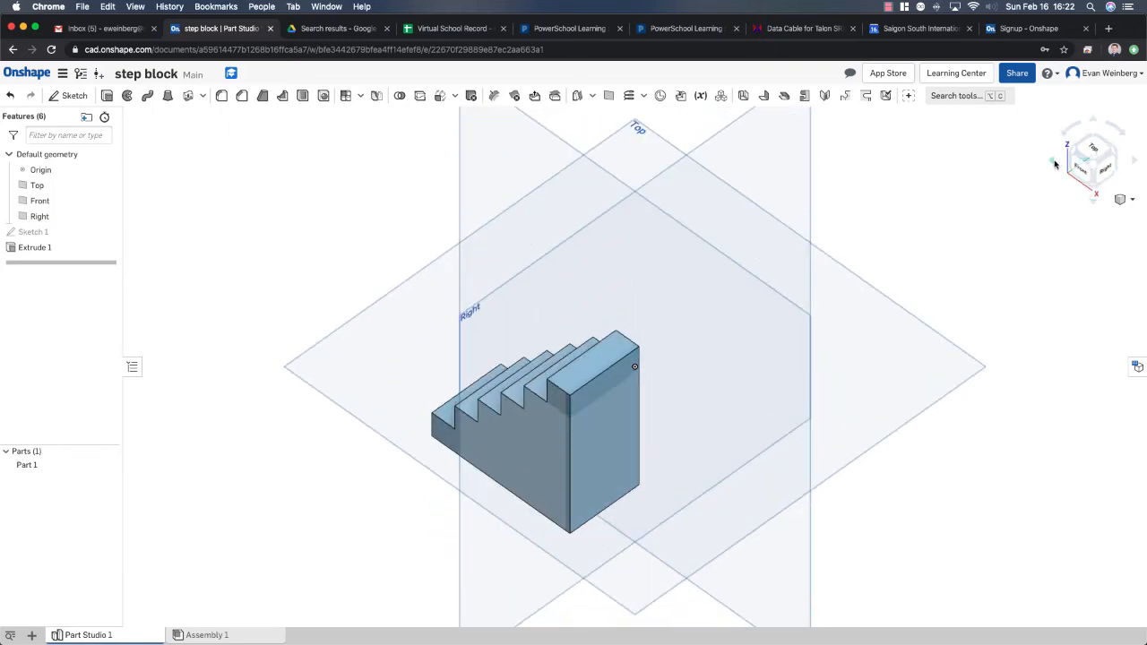
{"action": "left_click", "coordinate": [1072, 129]}
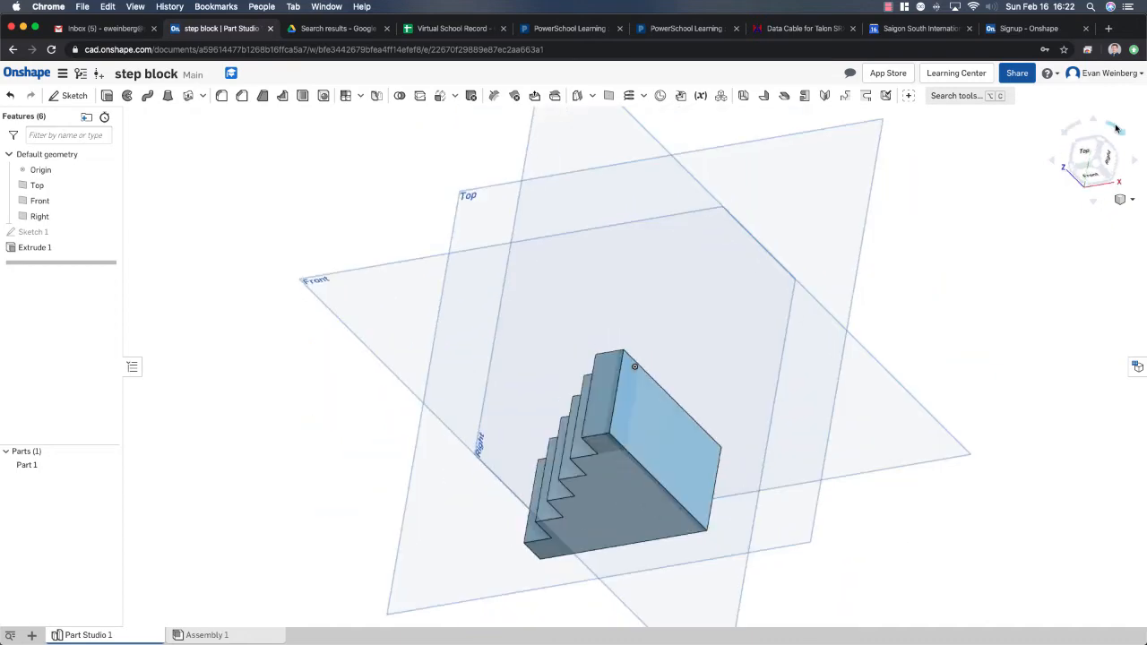
{"action": "left_click", "coordinate": [1073, 130]}
{"action": "left_click", "coordinate": [1053, 163]}
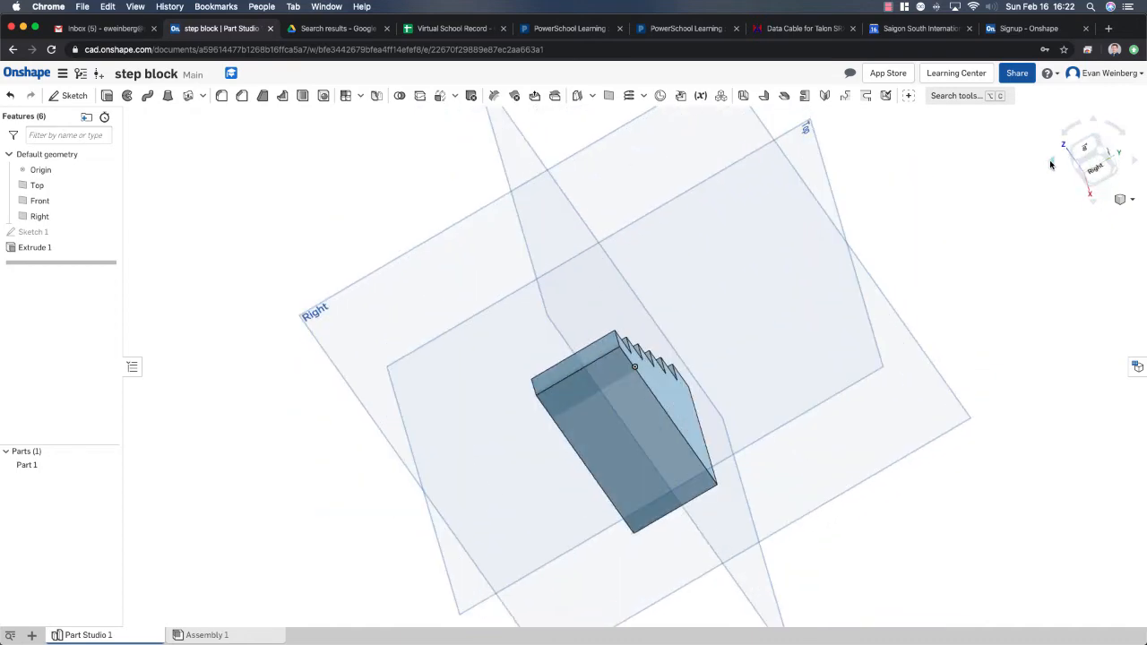
{"action": "left_click", "coordinate": [1051, 164]}
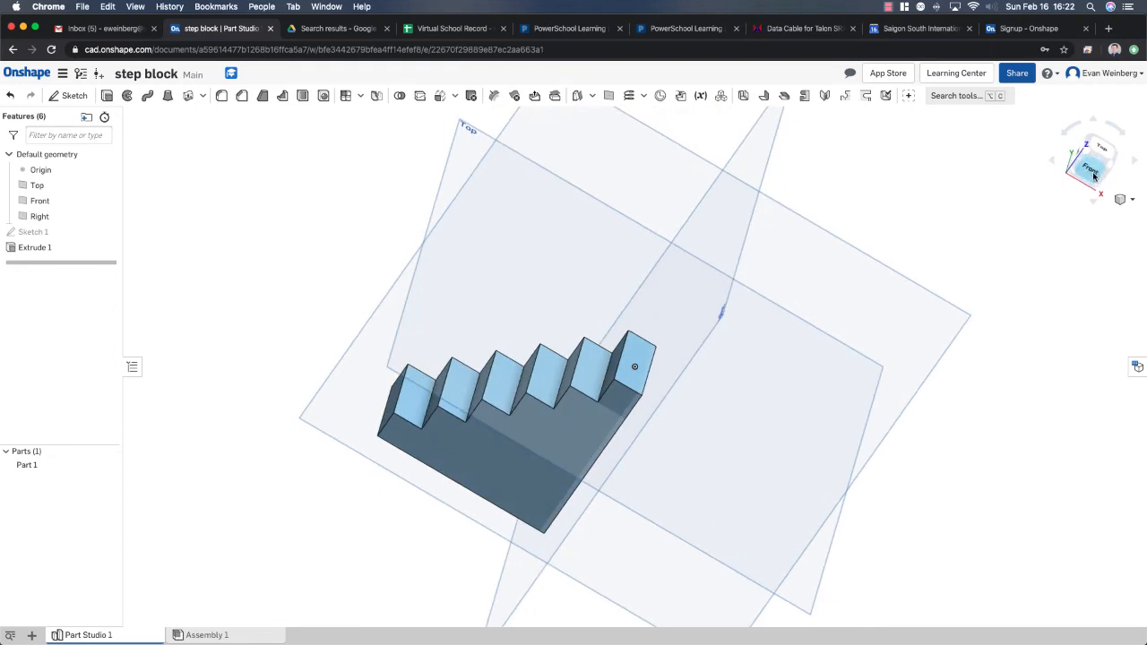
{"action": "left_click", "coordinate": [1093, 175]}
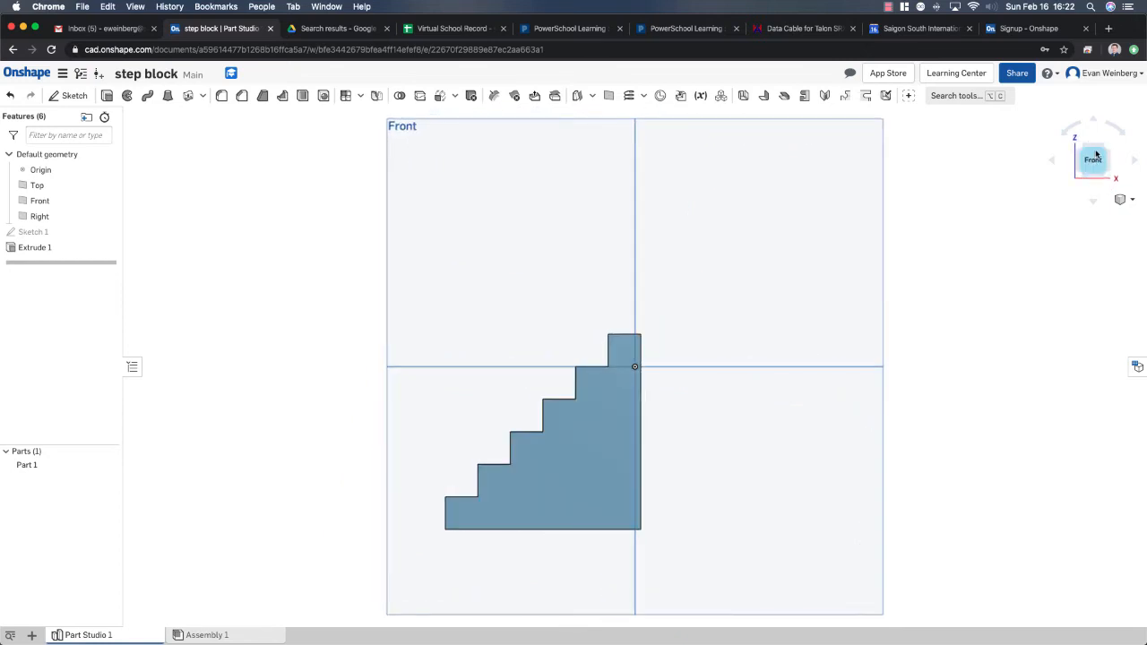
Examine the unrounded step block from below, from its stepped side and from its back, ending on the front view
{"action": "left_click", "coordinate": [1094, 122]}
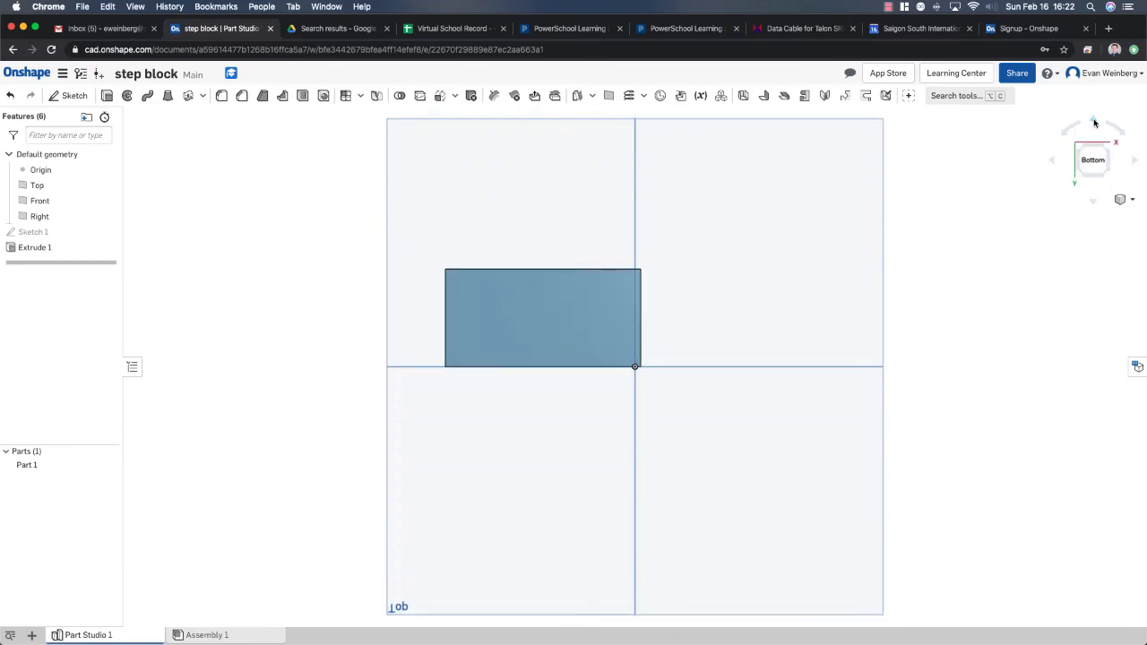
{"action": "left_click", "coordinate": [1094, 205]}
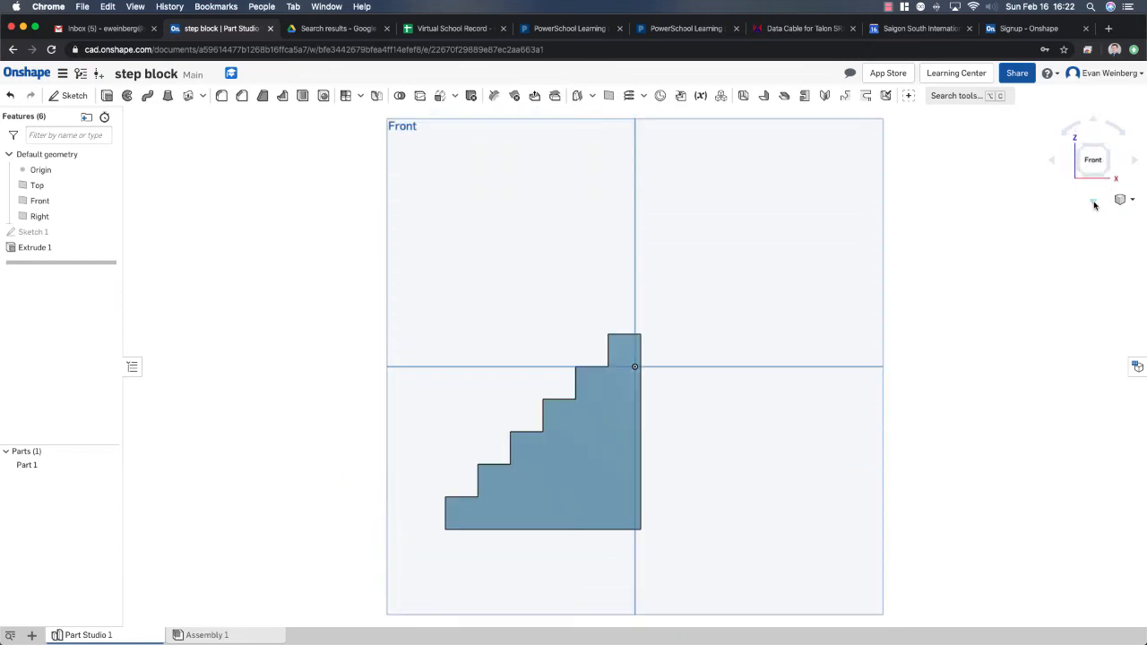
{"action": "left_click", "coordinate": [1134, 162]}
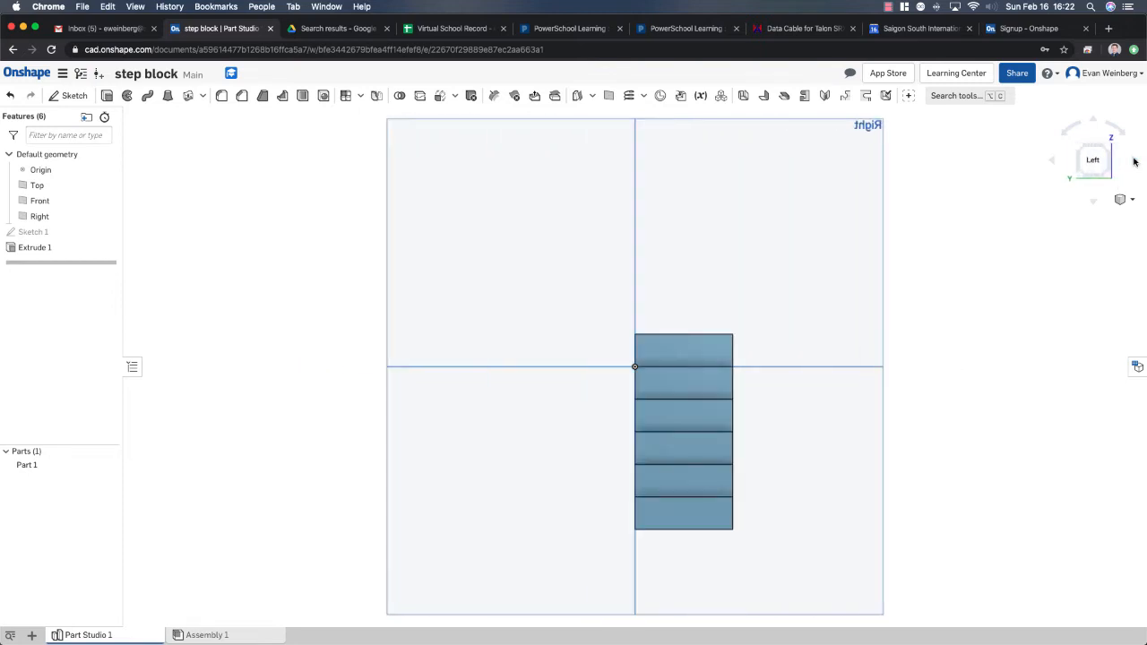
{"action": "left_click", "coordinate": [1054, 163]}
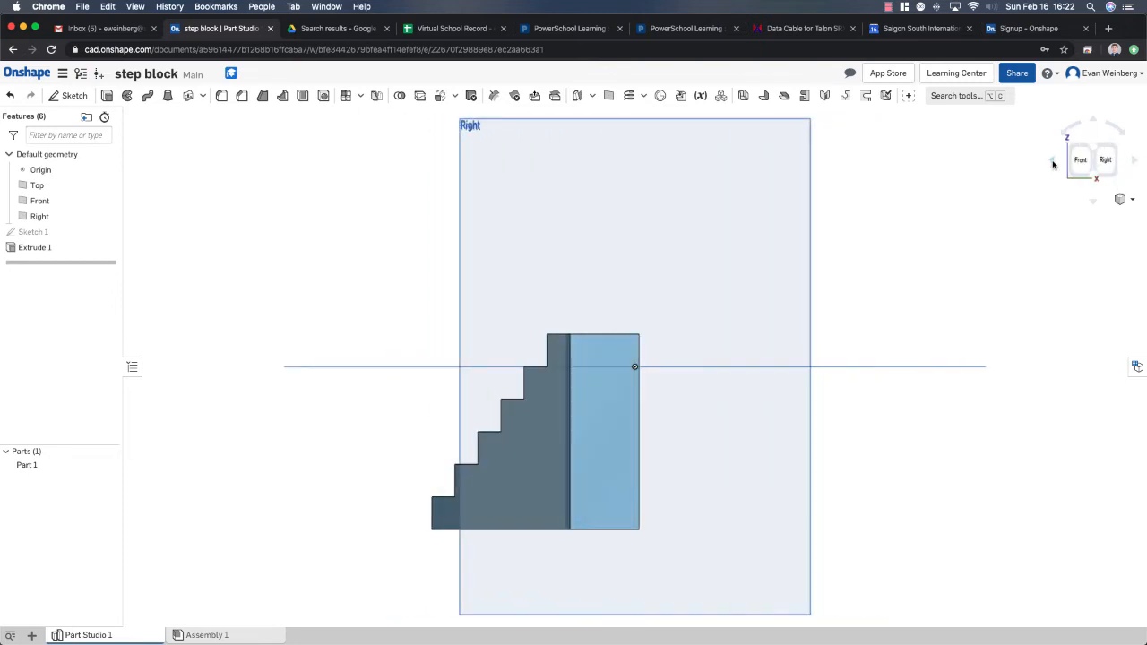
{"action": "left_click", "coordinate": [1134, 162]}
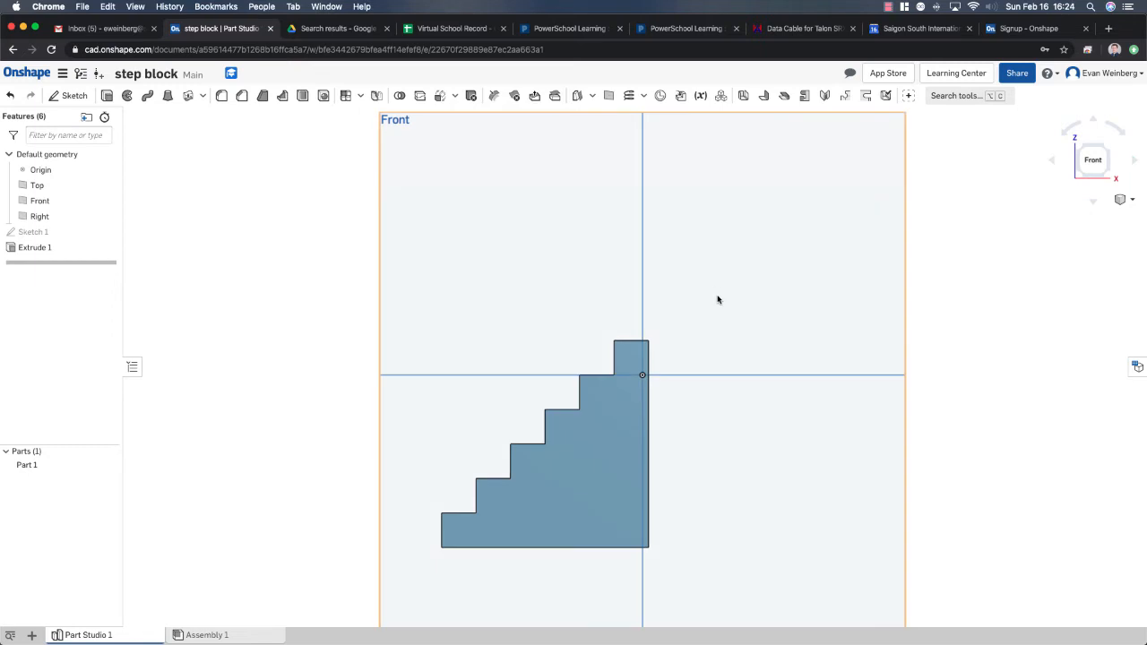
{"action": "scroll", "coordinate": [706, 323], "scroll_direction": "up", "scroll_amount": 5}
{"action": "scroll", "coordinate": [707, 323], "scroll_direction": "down", "scroll_amount": 5}
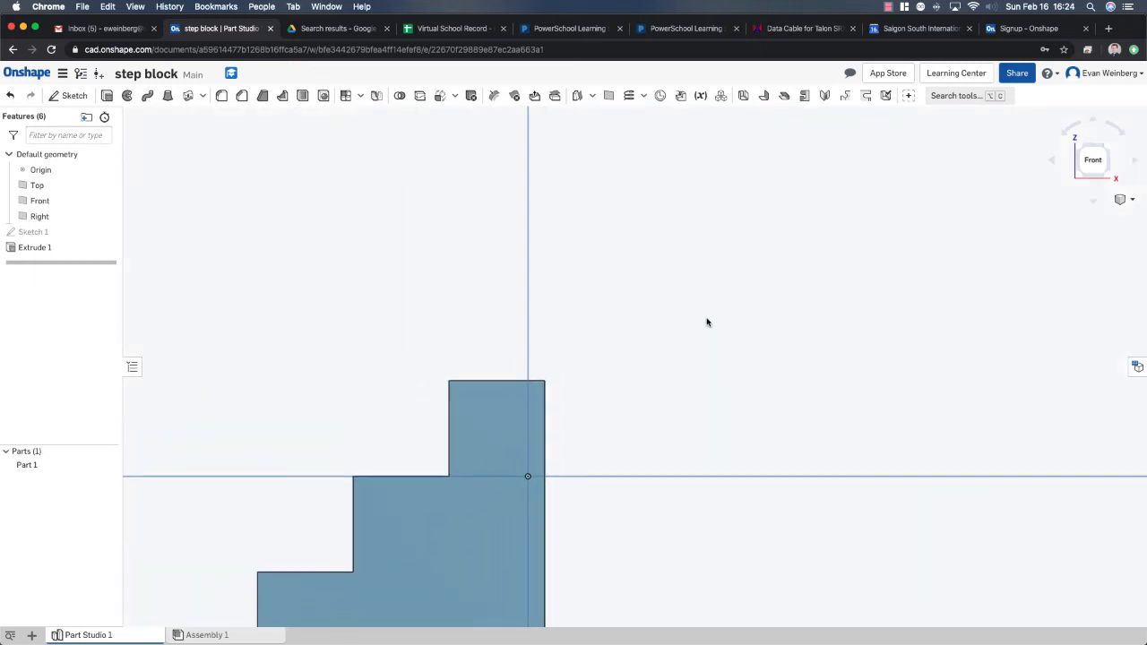
{"action": "scroll", "coordinate": [706, 323], "scroll_direction": "down", "scroll_amount": 2}
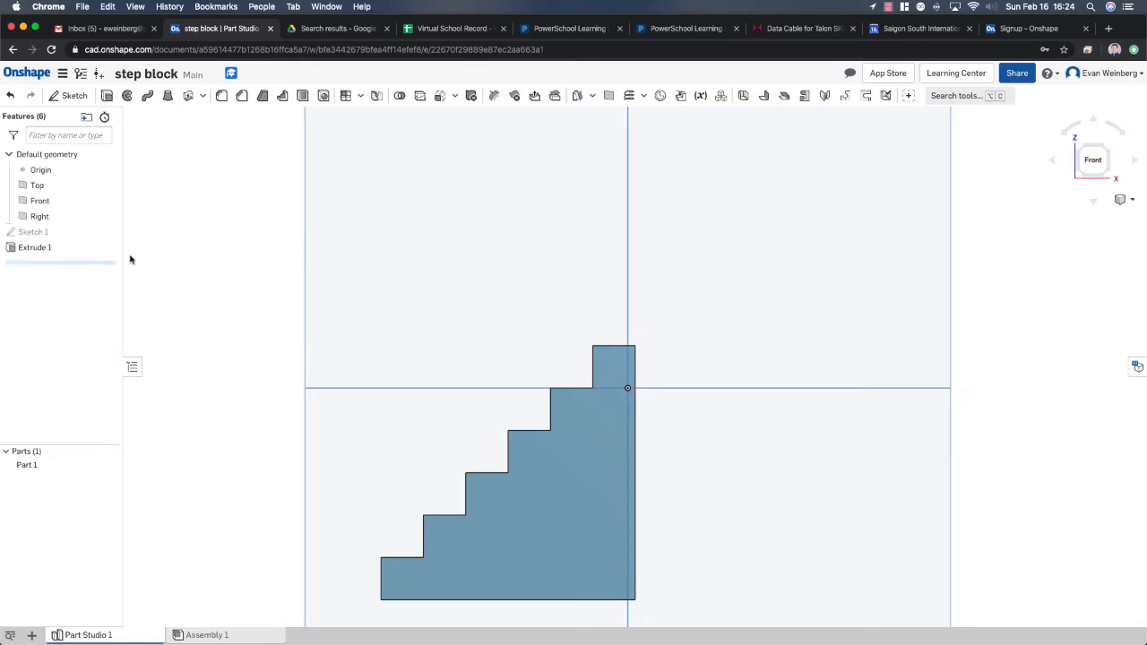
Reopen the staircase profile sketch and fillet the corner between the top step and the tall back edge with a 0.1 cm radius
{"action": "double_click", "coordinate": [45, 233]}
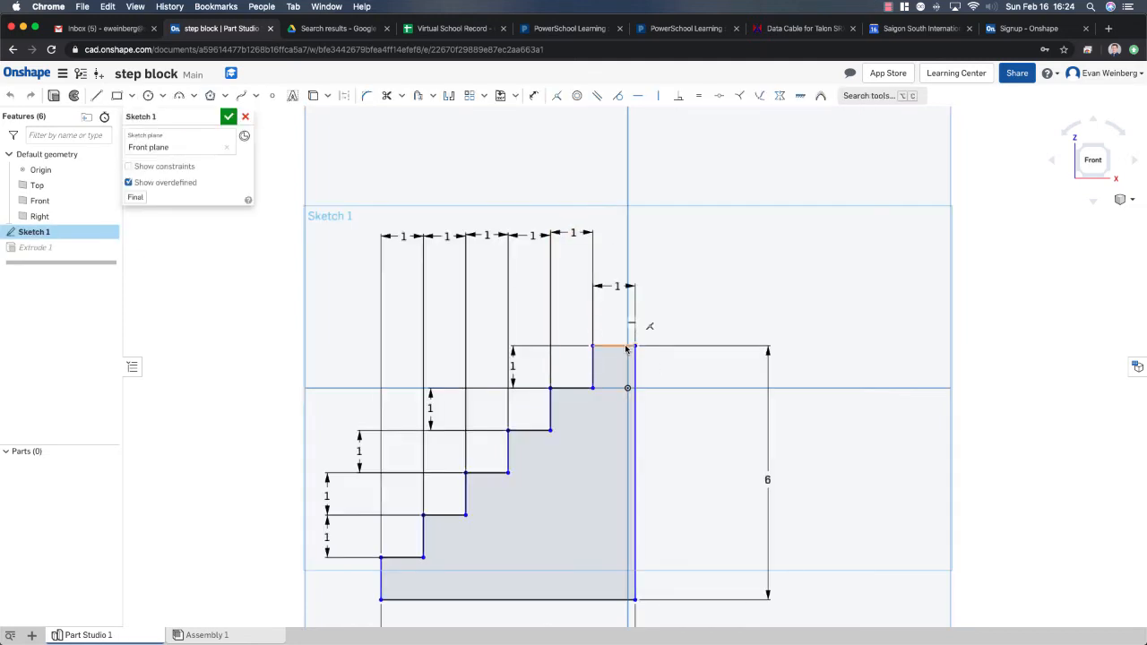
{"action": "left_click", "coordinate": [367, 97]}
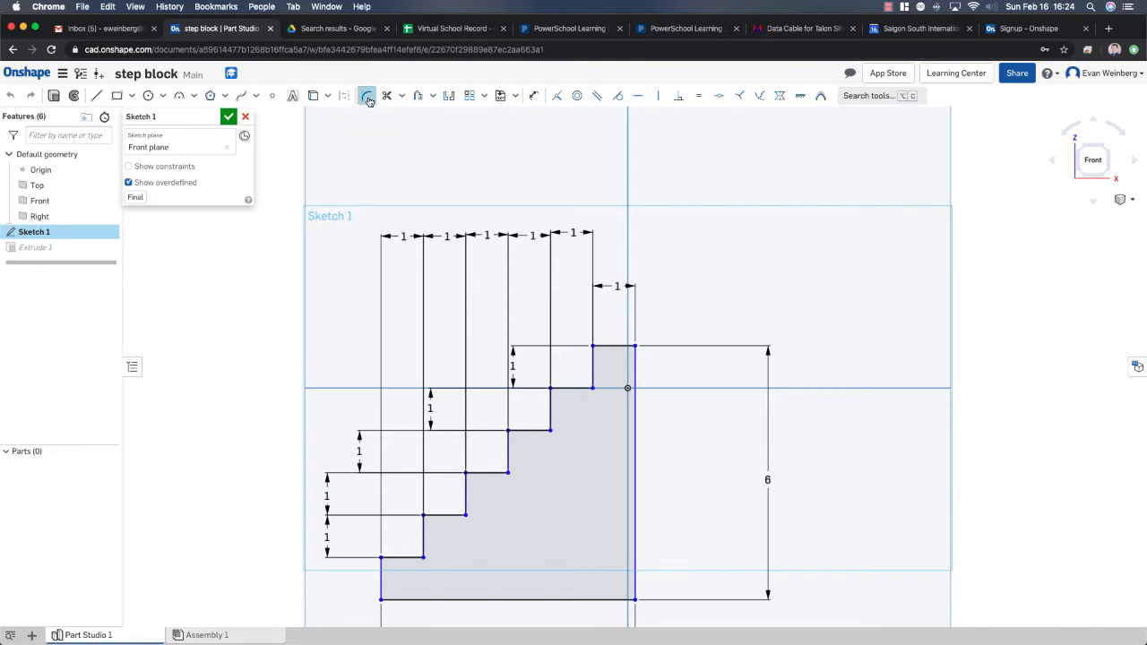
{"action": "left_click", "coordinate": [624, 346]}
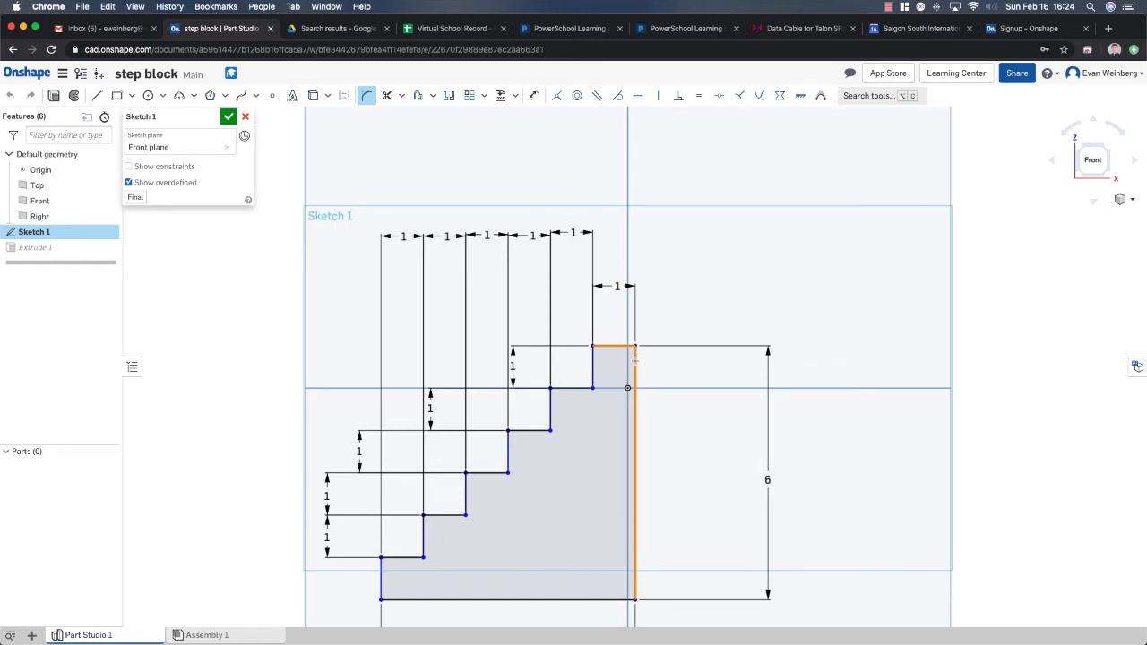
{"action": "left_click", "coordinate": [634, 357]}
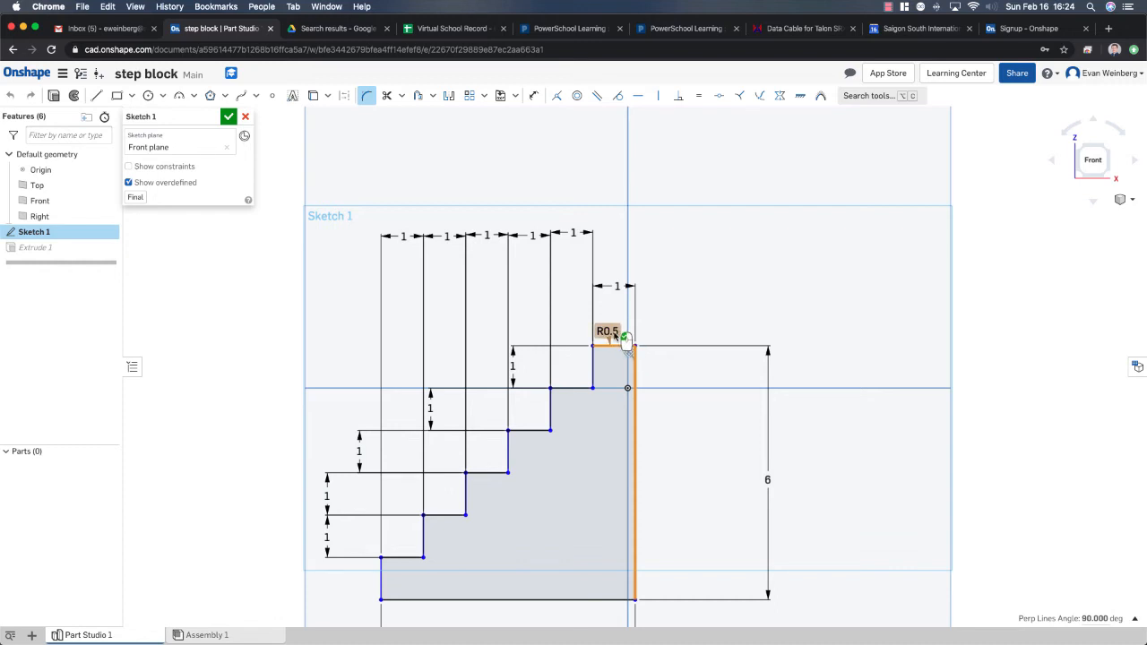
{"action": "double_click", "coordinate": [609, 332]}
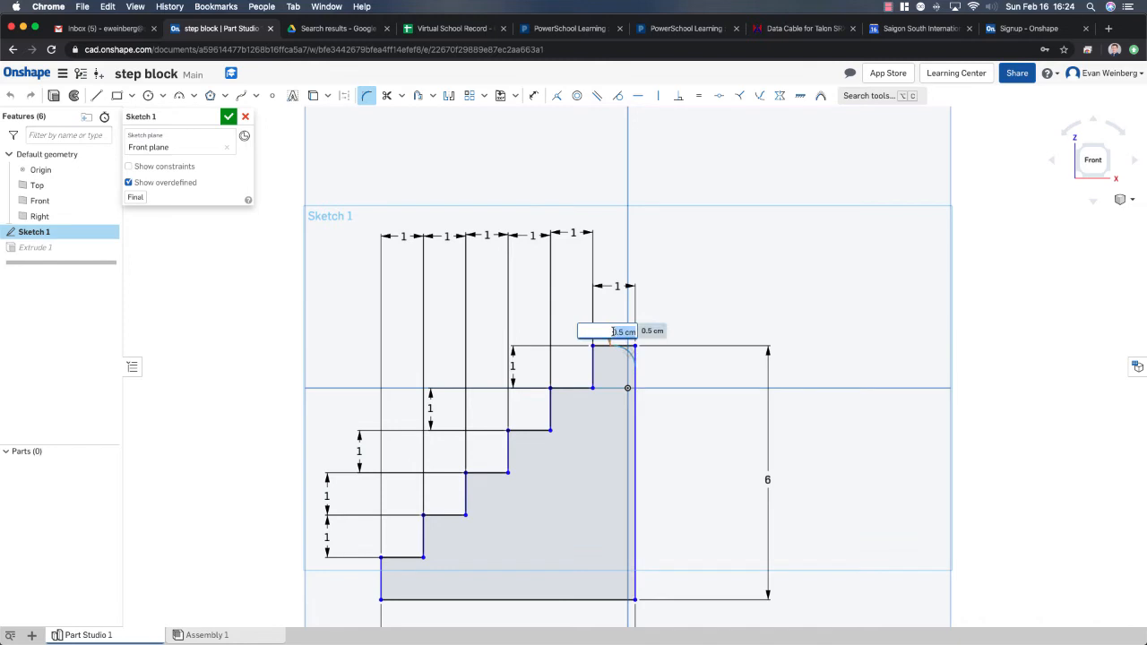
{"action": "left_click", "coordinate": [620, 333]}
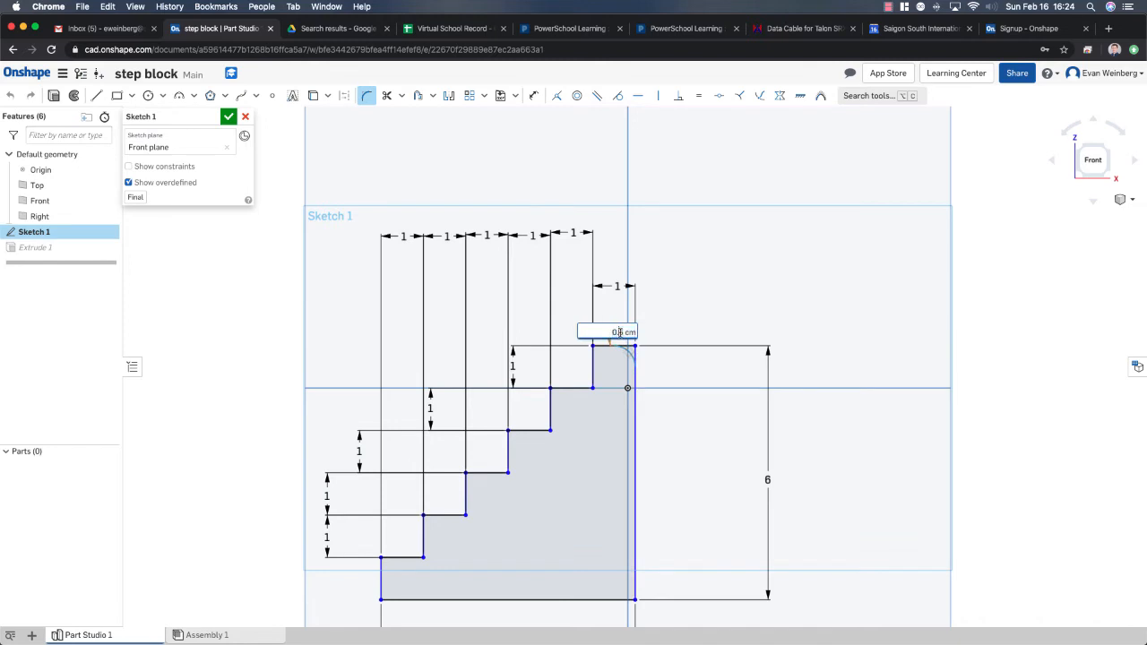
{"action": "key", "text": "BackSpace"}
{"action": "type", "text": "1"}
{"action": "key", "text": "Return"}
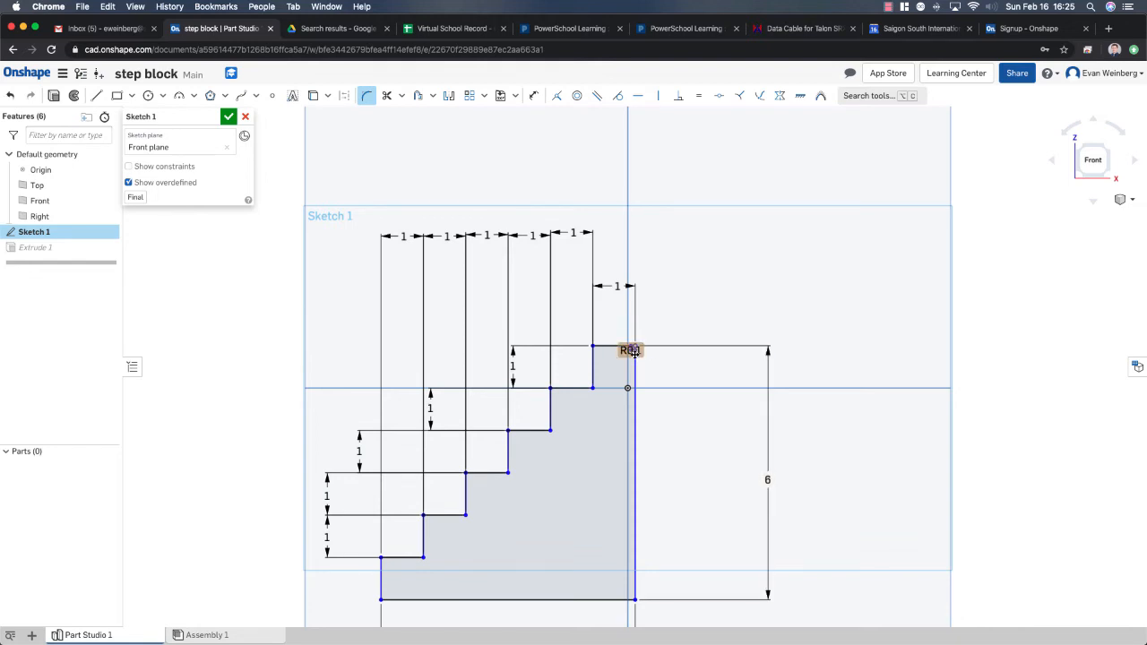
Move the top corner fillet's radius label clear of the profile and set the radius to 0.5 cm
{"action": "left_click_drag", "start_coordinate": [631, 350], "coordinate": [650, 337]}
{"action": "double_click", "coordinate": [648, 336]}
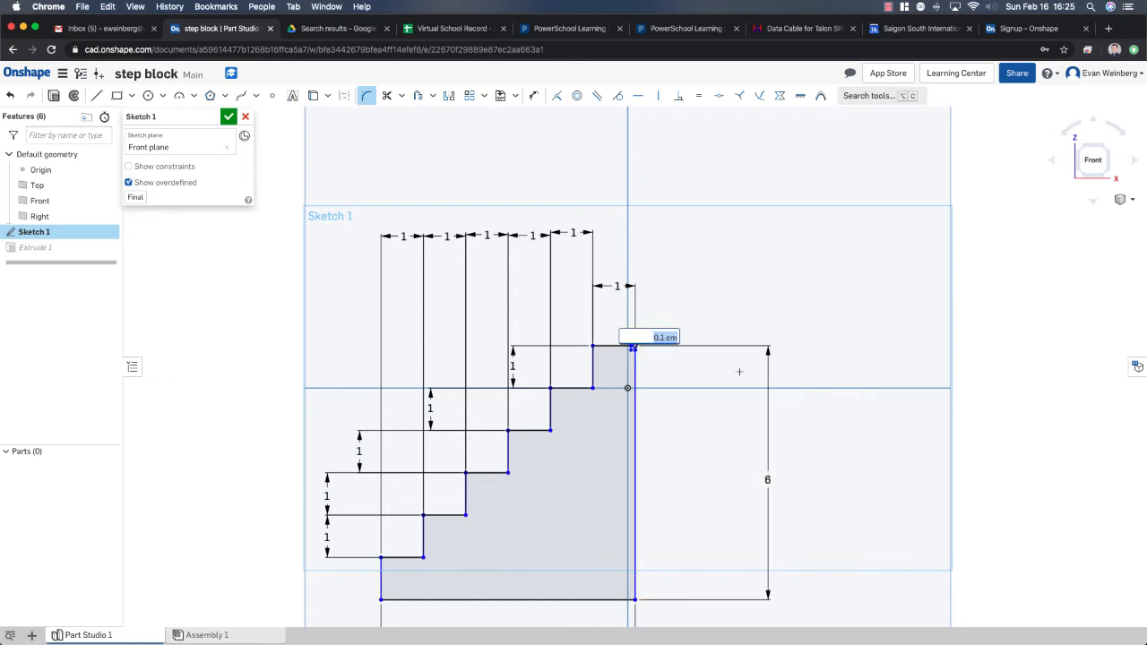
{"action": "type", "text": "0.5"}
{"action": "key", "text": "Return"}
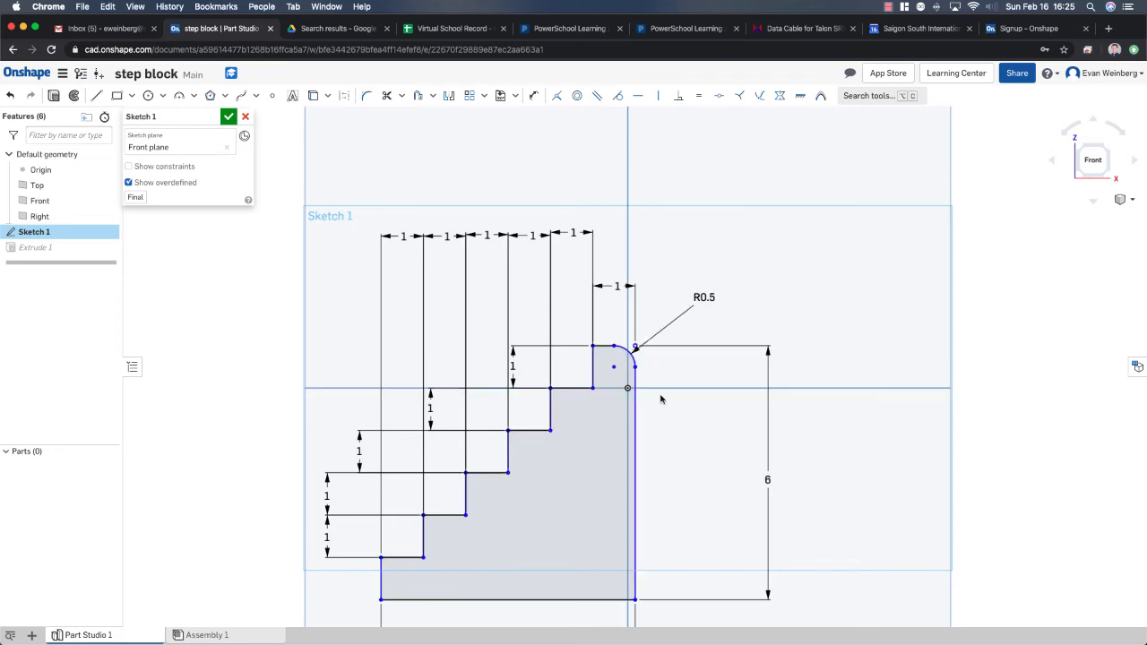
Fillet both bottom corners of the staircase profile with a 0.5 cm radius and finish the sketch
{"action": "scroll", "coordinate": [534, 520], "scroll_direction": "down", "scroll_amount": 2}
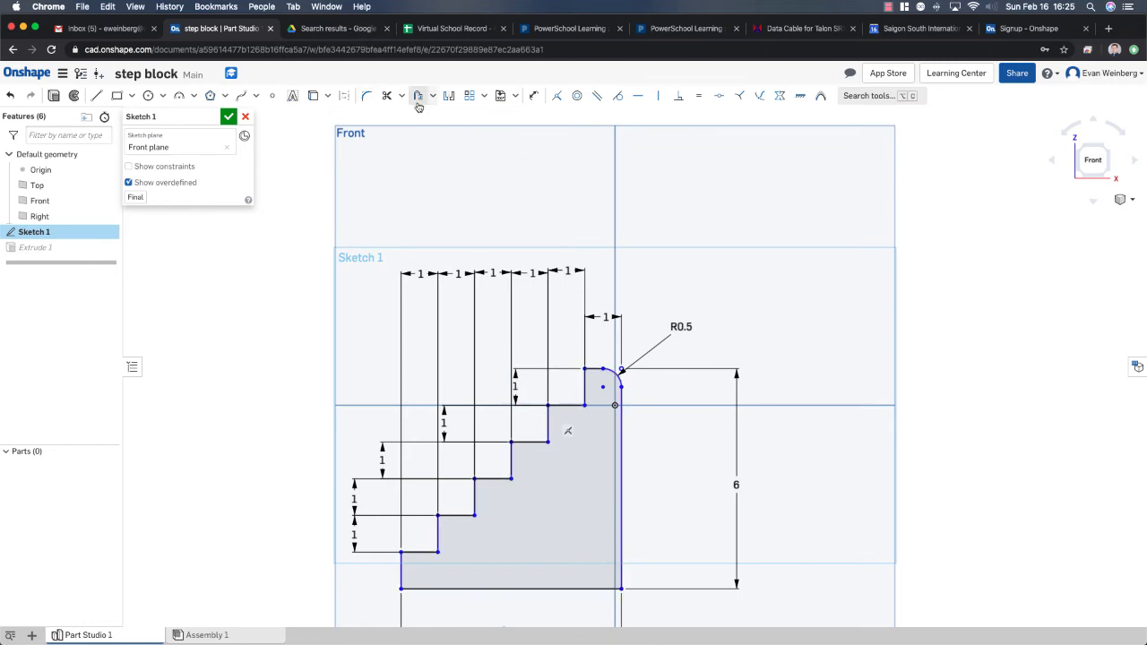
{"action": "left_click", "coordinate": [367, 95]}
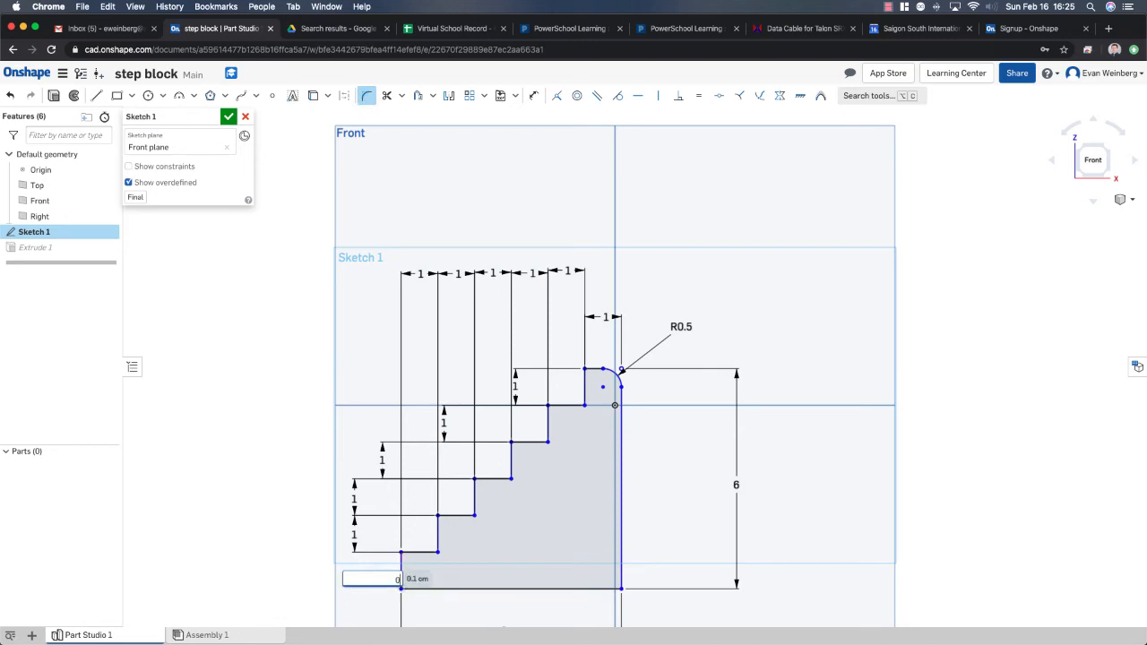
{"action": "left_click", "coordinate": [402, 584]}
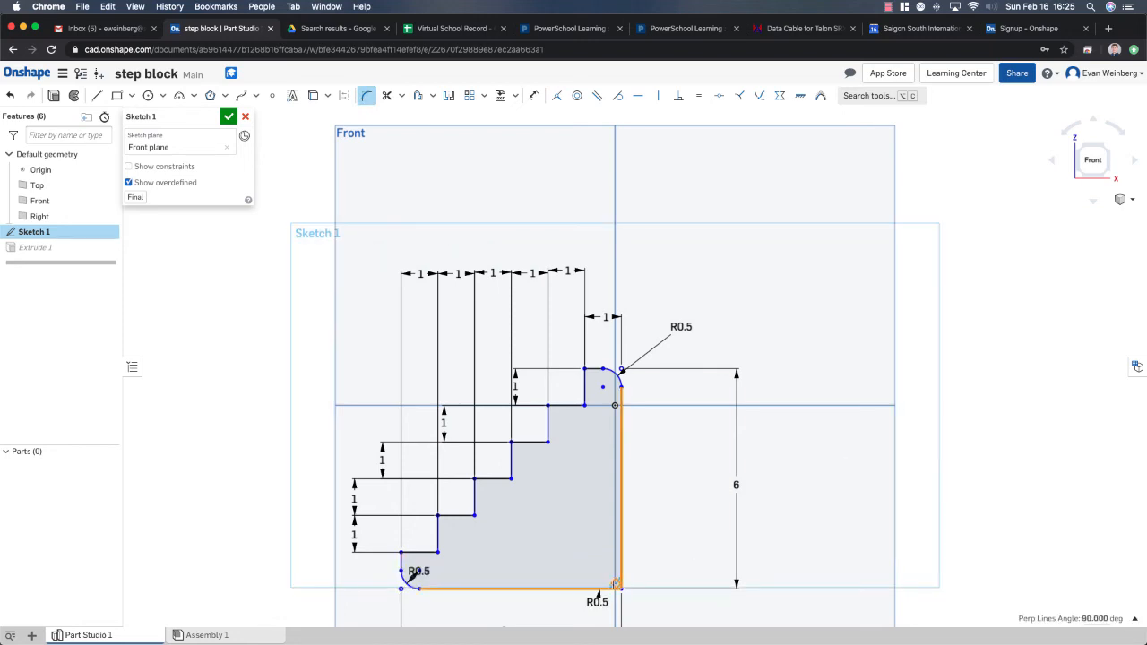
{"action": "left_click", "coordinate": [620, 588]}
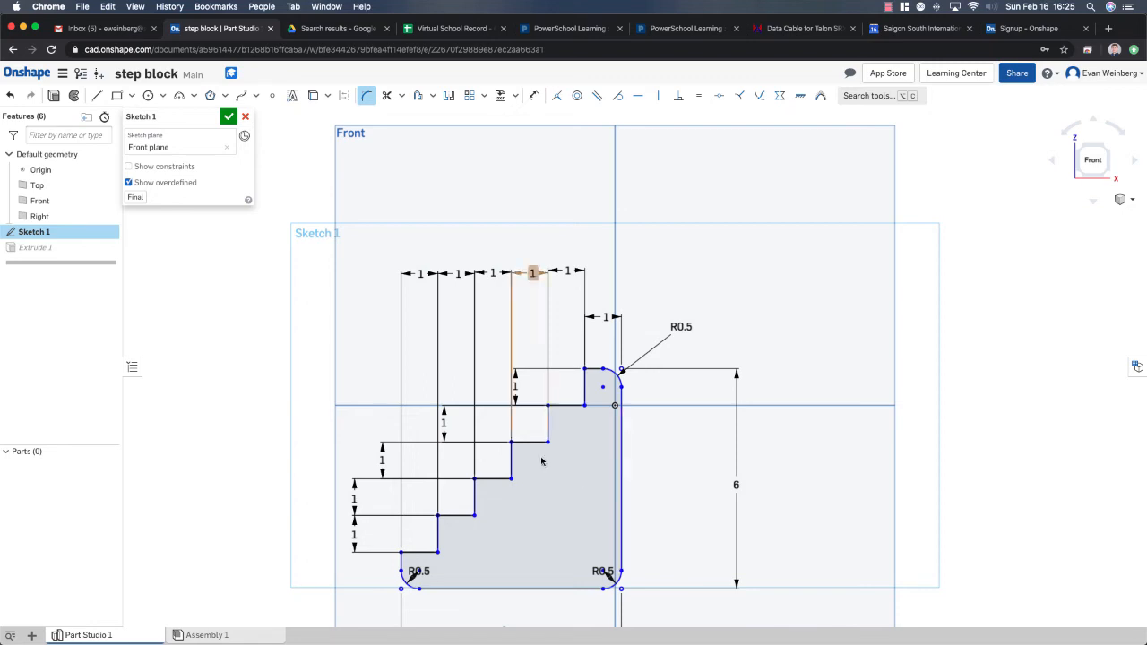
{"action": "left_click", "coordinate": [229, 118]}
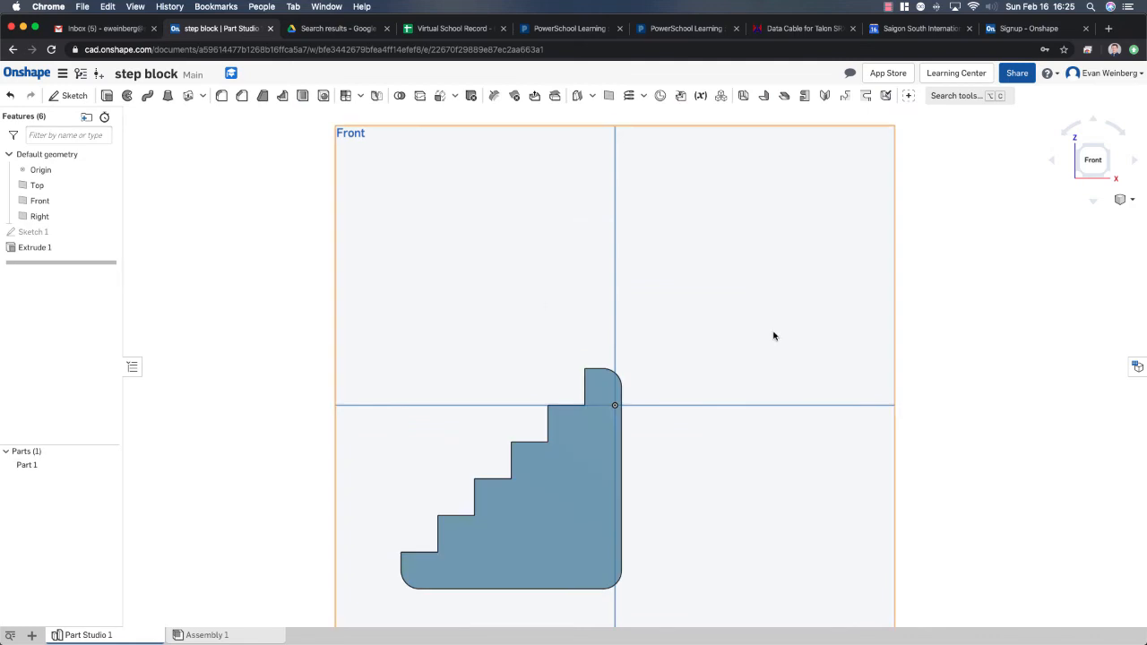
Examine the rounded corners of the step block from the back, the stepped side and above
{"action": "left_click", "coordinate": [1054, 161]}
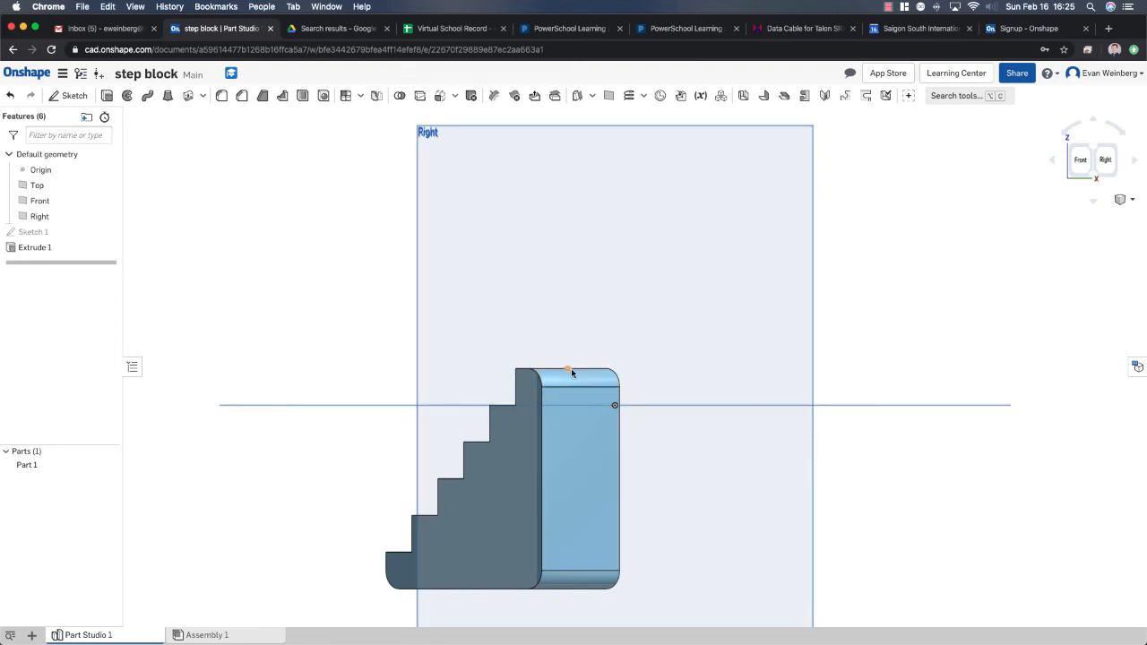
{"action": "left_click", "coordinate": [1137, 161]}
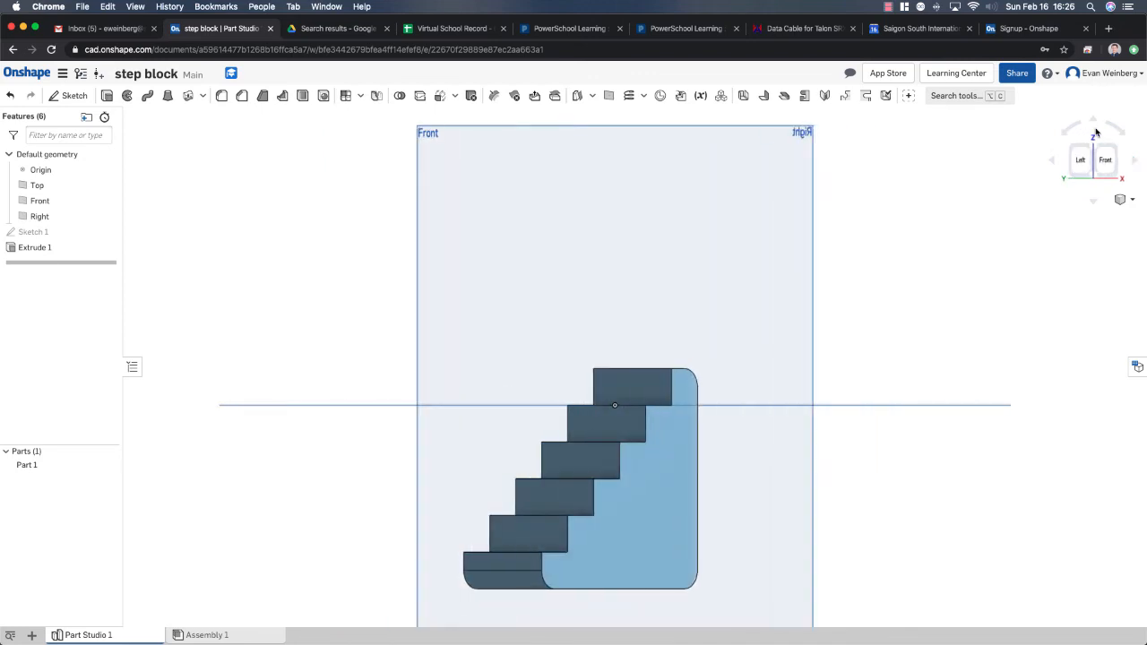
{"action": "left_click", "coordinate": [1096, 204]}
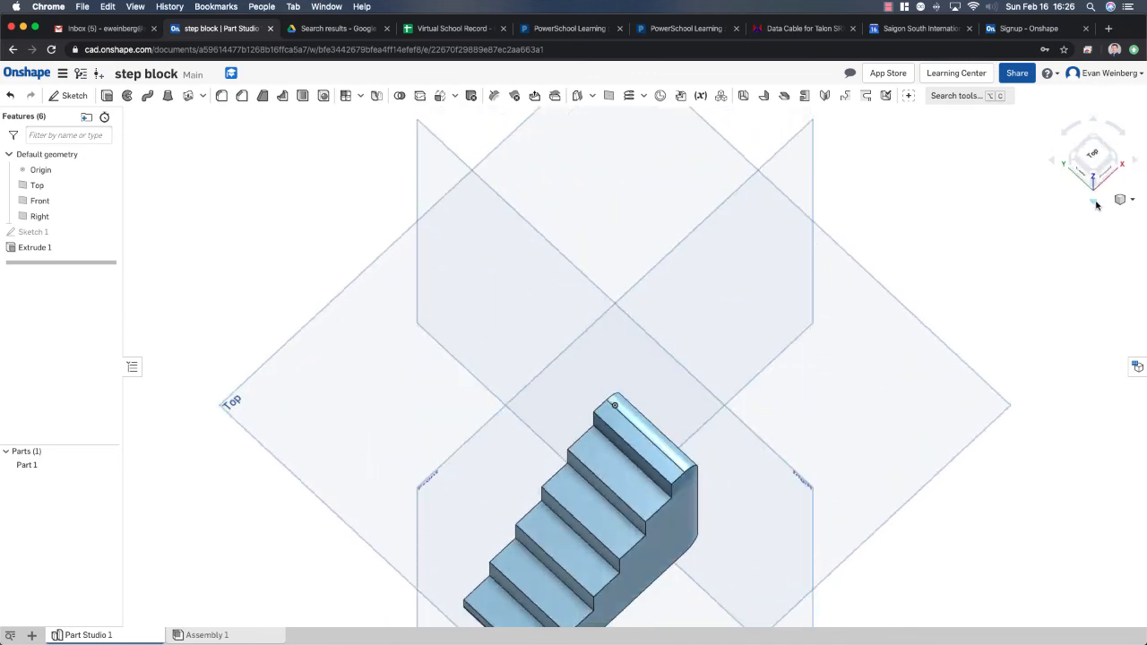
{"action": "scroll", "coordinate": [720, 524], "scroll_direction": "down", "scroll_amount": 3}
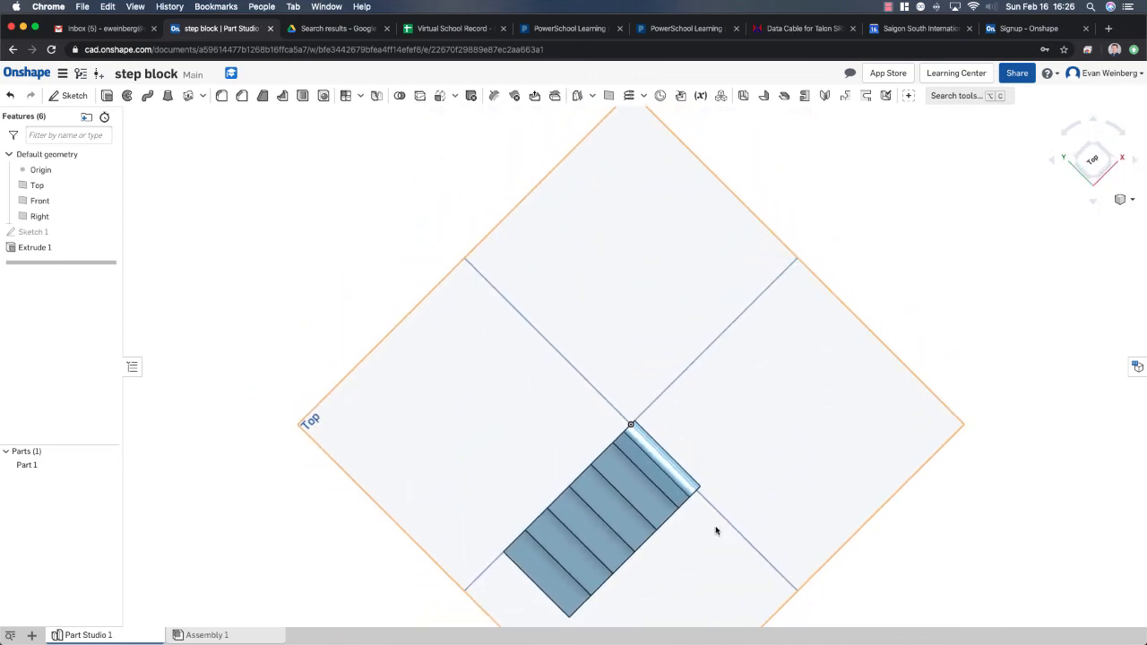
{"action": "scroll", "coordinate": [715, 531], "scroll_direction": "up", "scroll_amount": 3}
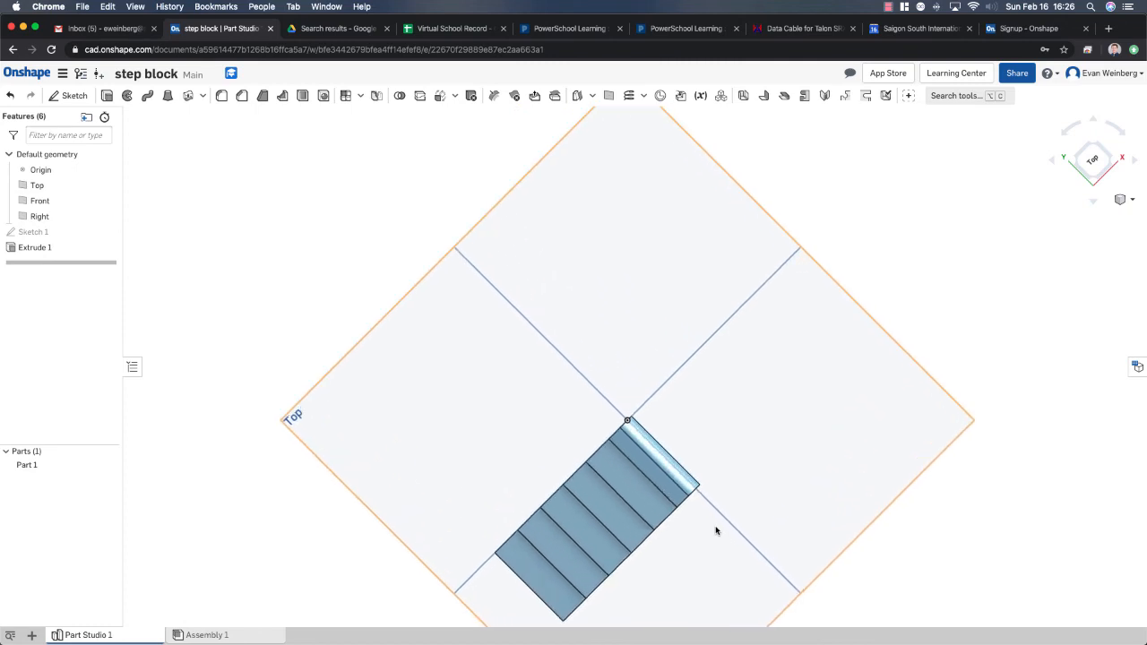
{"action": "left_click", "coordinate": [1095, 206]}
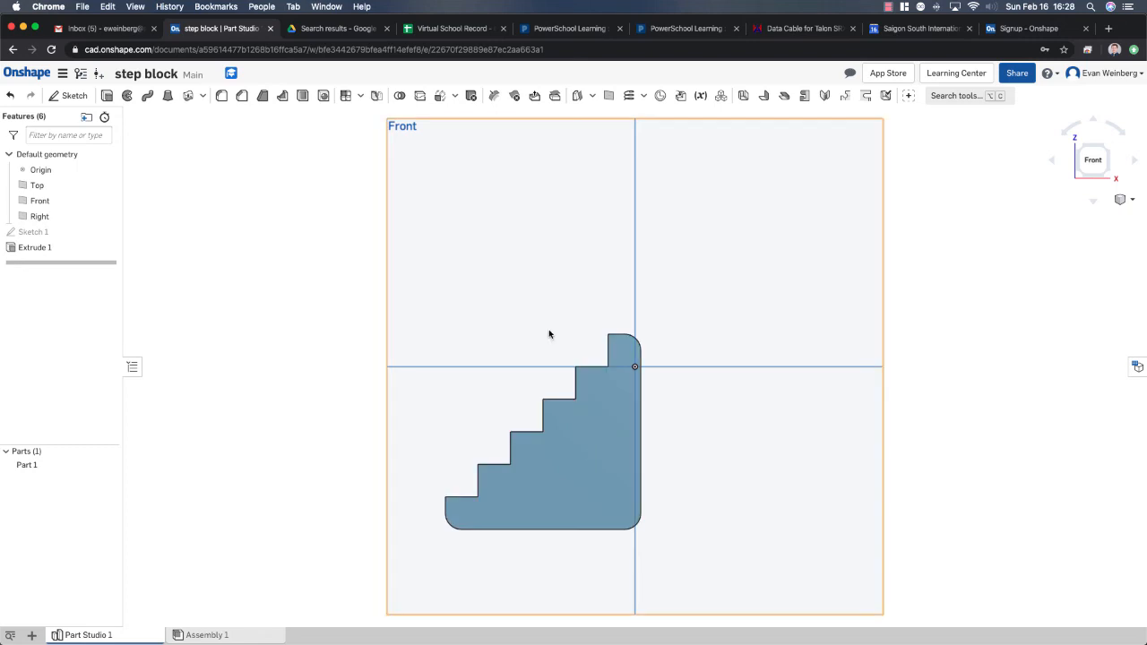
Start a sketch on the block's front stepped-profile face and draw a circle about 1.84 cm in diameter near its lower back area
{"action": "left_click", "coordinate": [75, 96]}
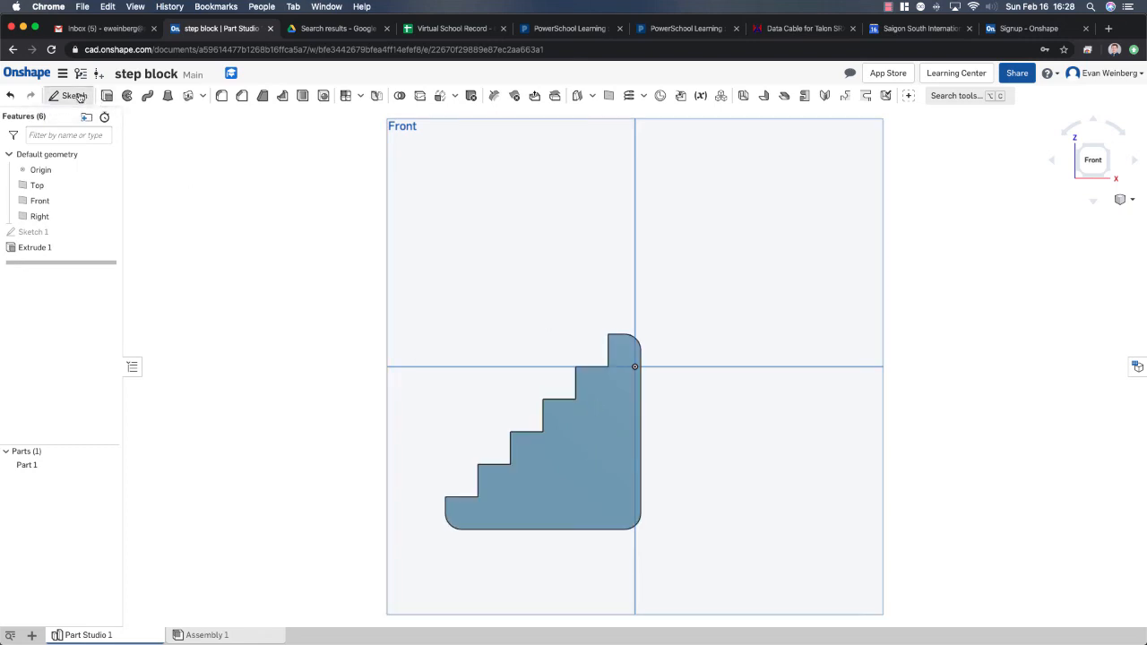
{"action": "left_click", "coordinate": [598, 478]}
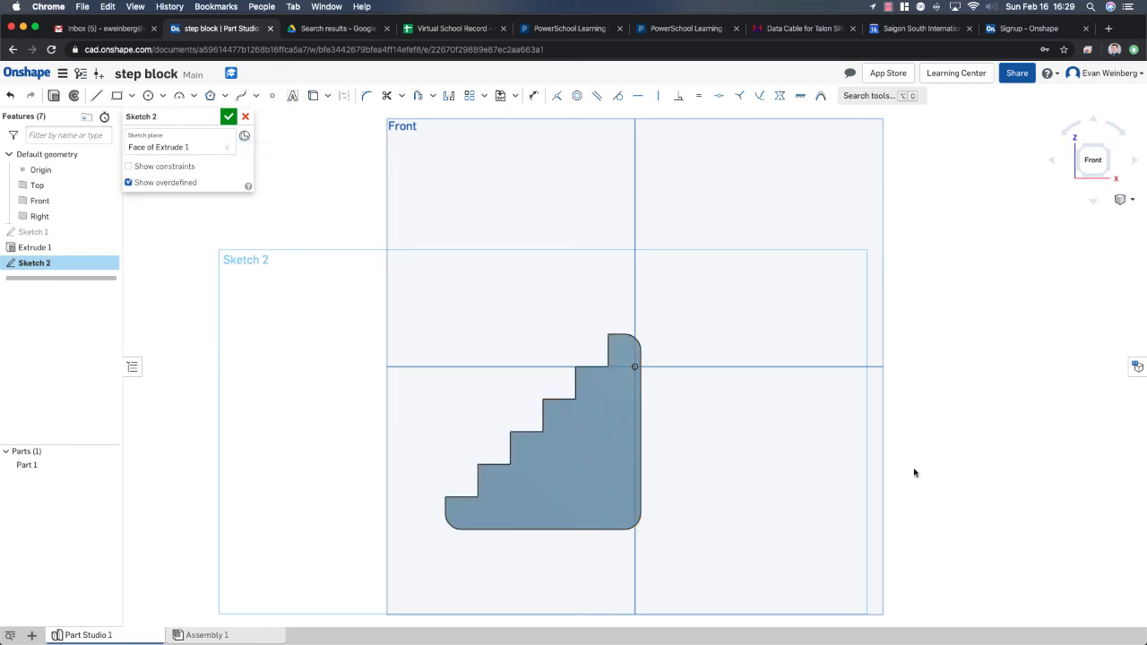
{"action": "left_click", "coordinate": [148, 96]}
{"action": "left_click", "coordinate": [580, 467]}
{"action": "left_click", "coordinate": [602, 489]}
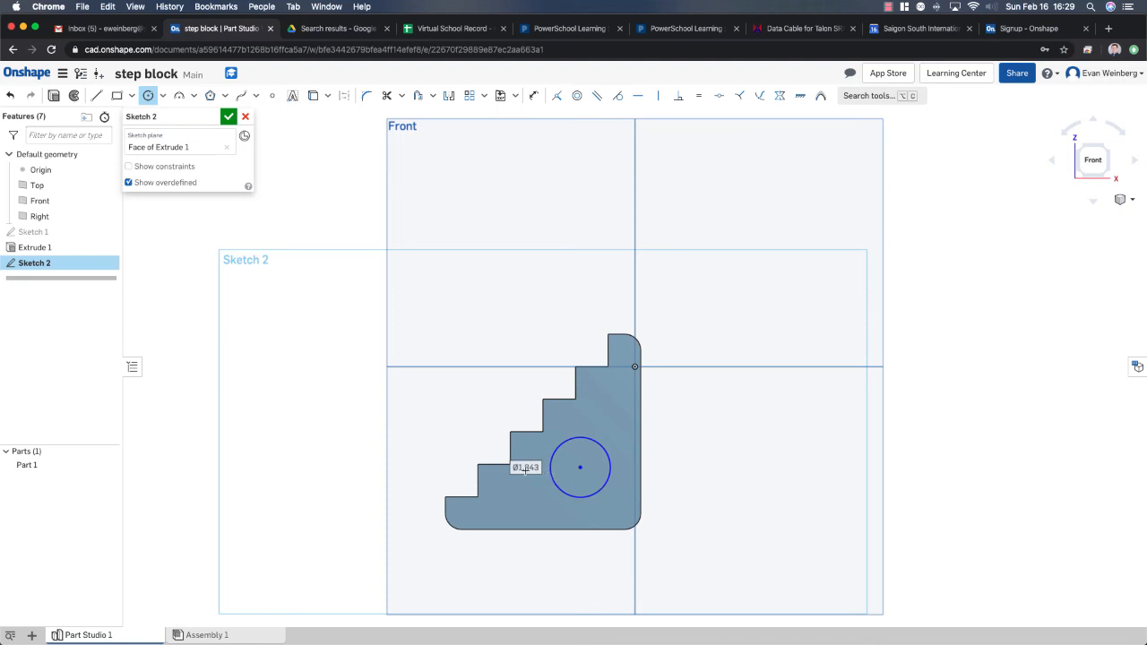
{"action": "left_click", "coordinate": [915, 406]}
{"action": "key", "text": "Escape"}
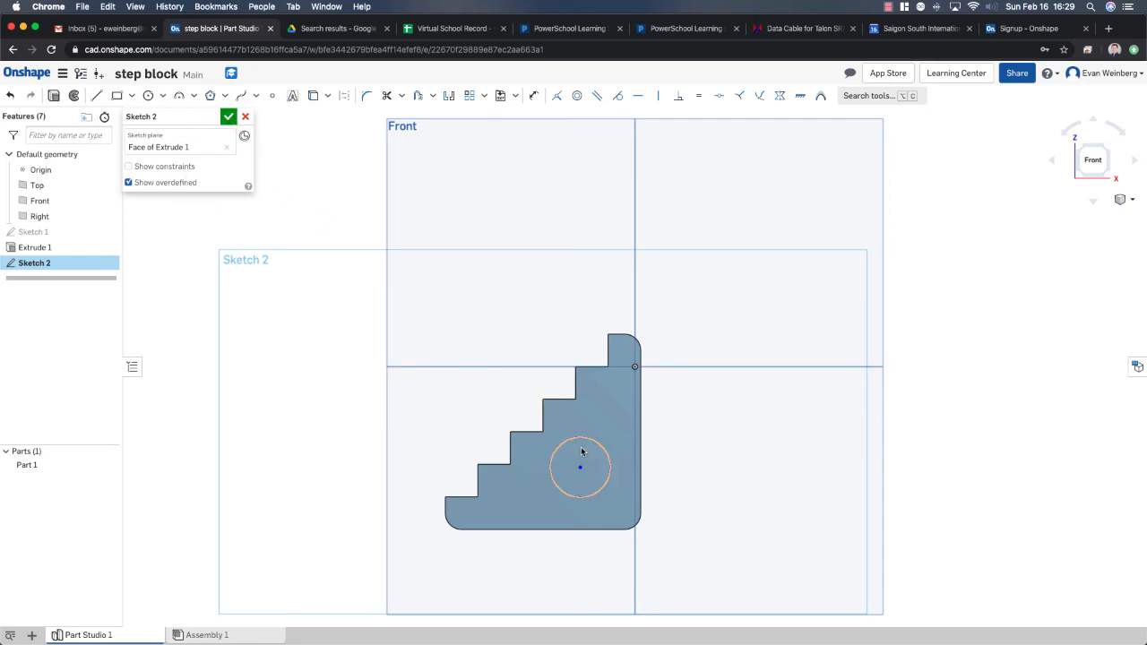
Dimension the circle's diameter to 1.0 cm and finish the sketch
{"action": "left_click", "coordinate": [532, 97]}
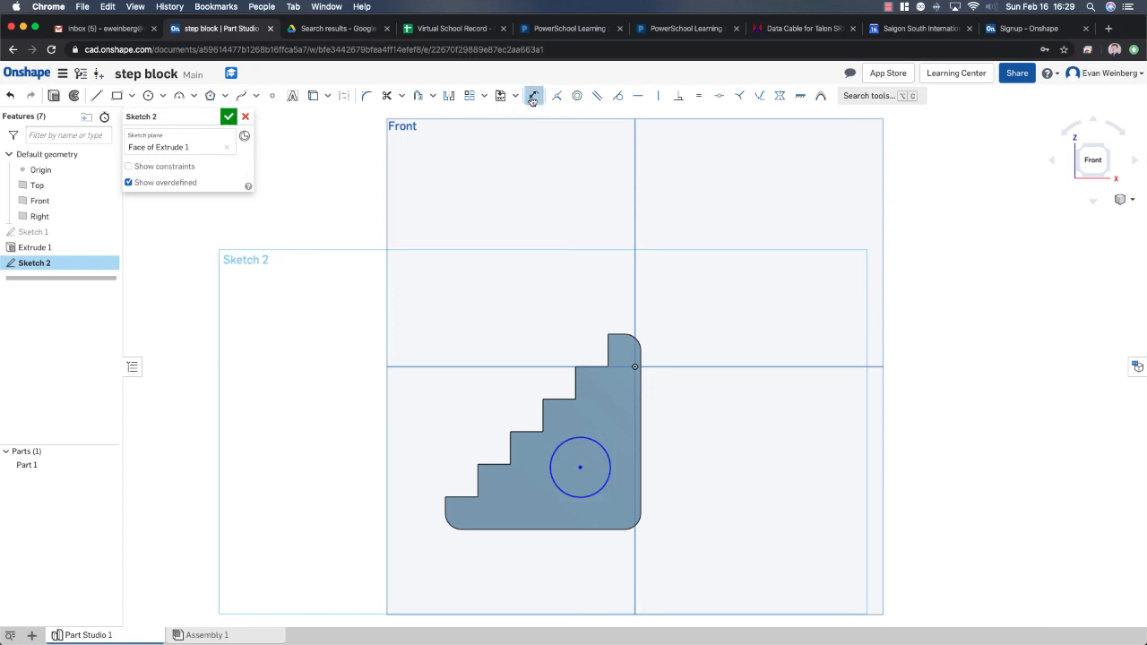
{"action": "left_click", "coordinate": [607, 482]}
{"action": "left_click", "coordinate": [690, 469]}
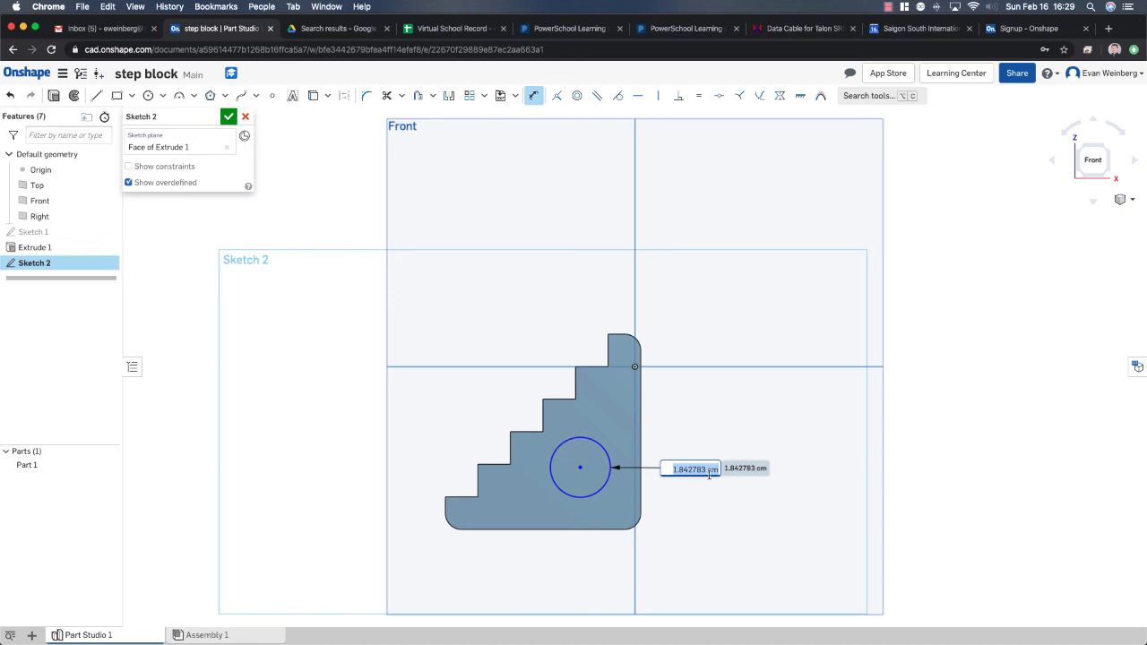
{"action": "type", "text": "1.0"}
{"action": "key", "text": "Return"}
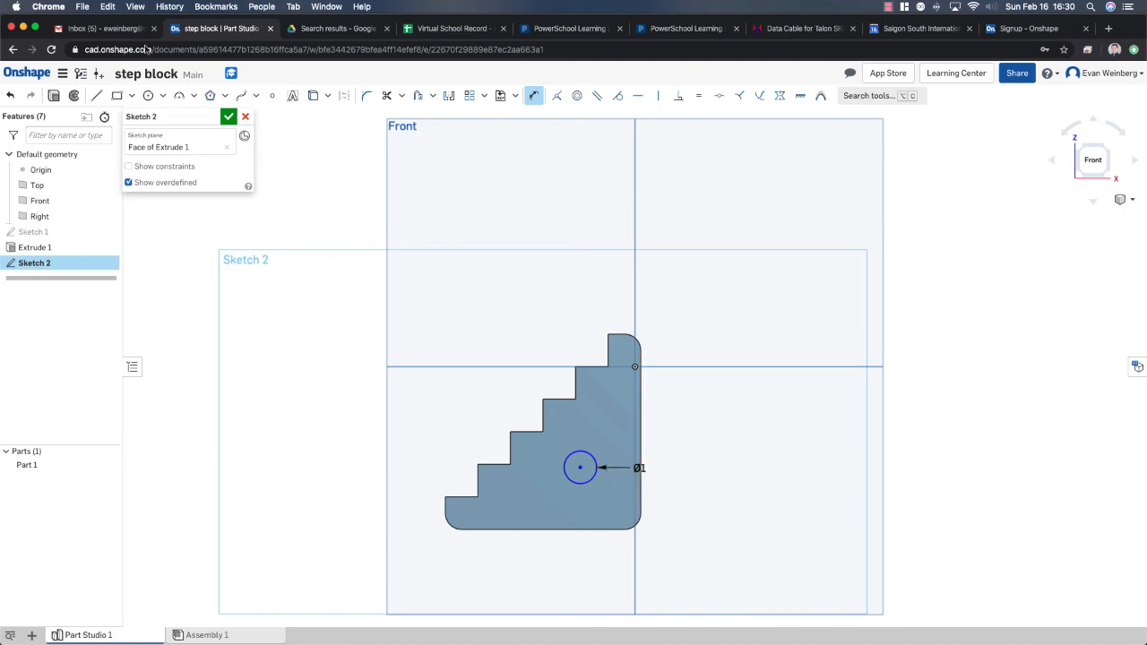
{"action": "left_click", "coordinate": [229, 117]}
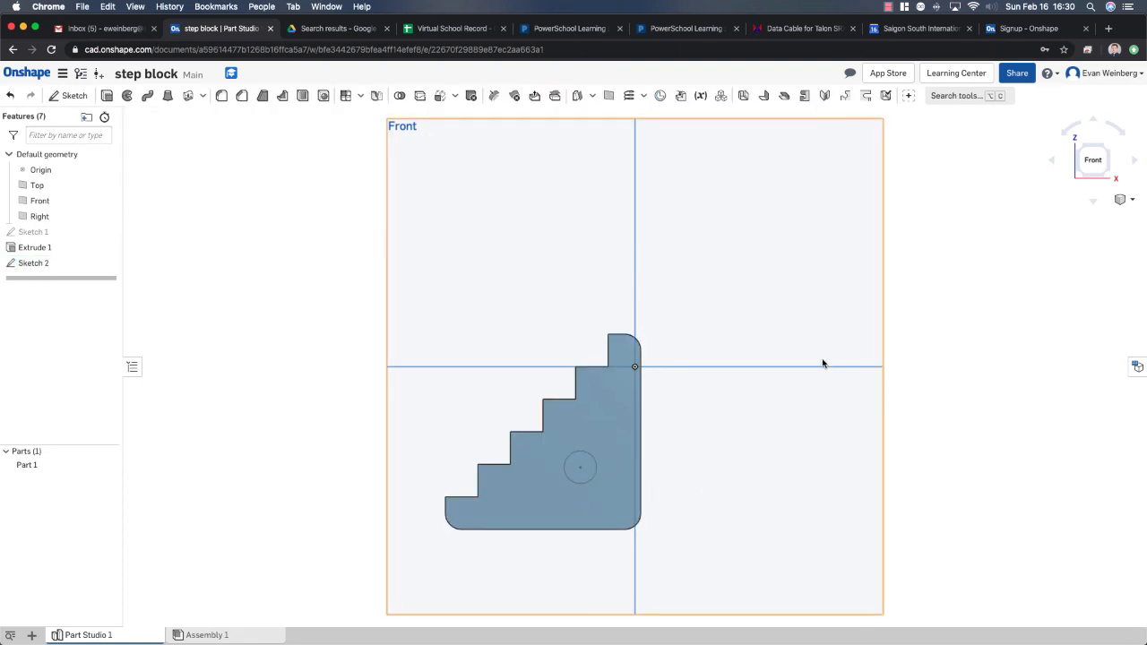
Extrude the 1 cm circle backward through the block to a blind depth of about 5.21 cm, adding it to the part
{"action": "left_click", "coordinate": [108, 96]}
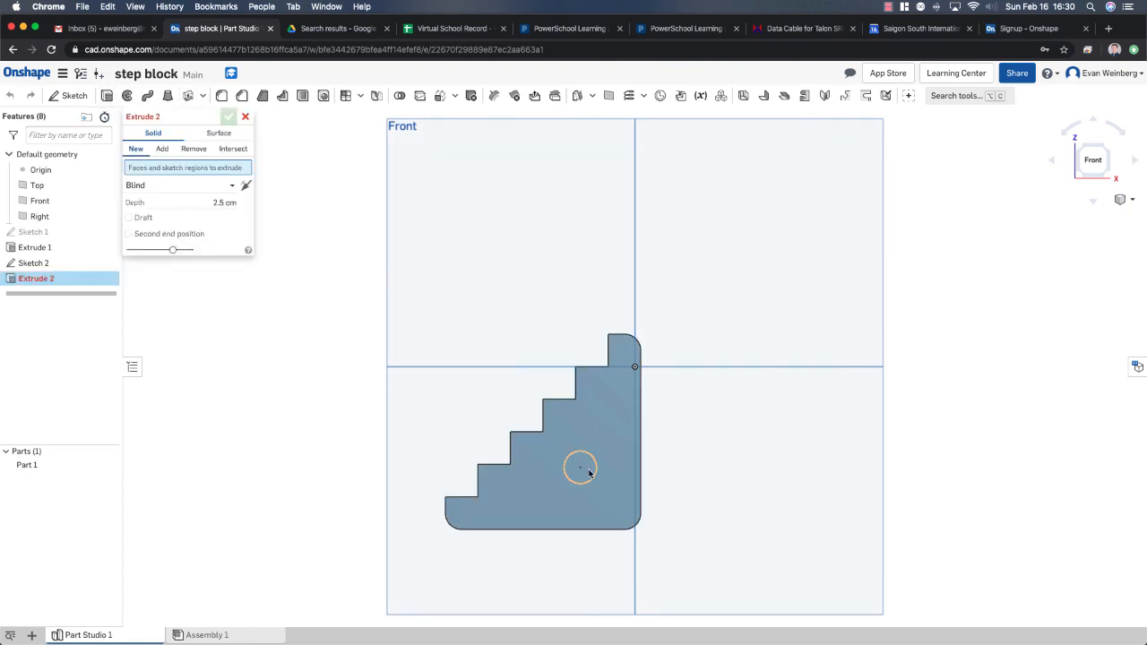
{"action": "left_click", "coordinate": [1055, 162]}
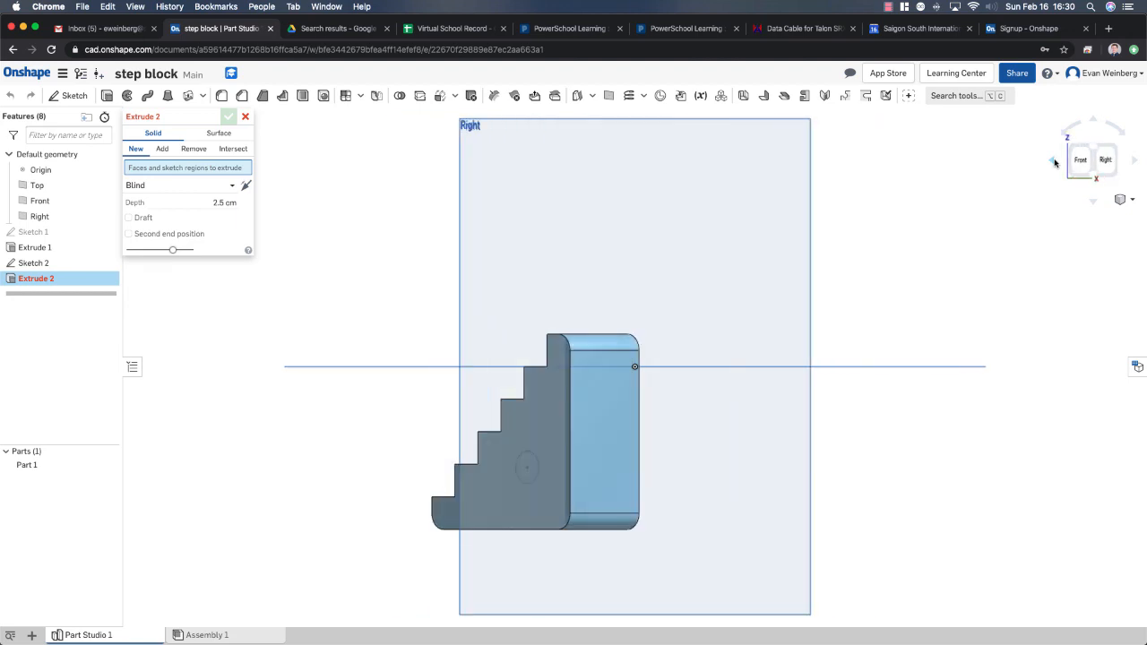
{"action": "left_click", "coordinate": [531, 478]}
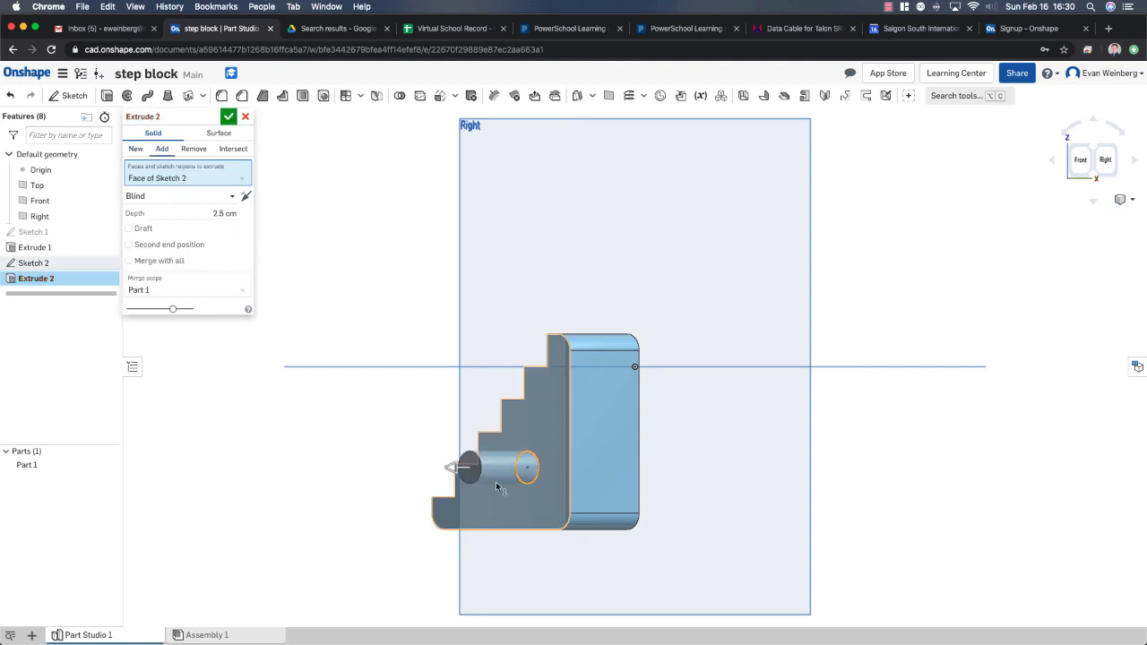
{"action": "left_click_drag", "start_coordinate": [451, 474], "coordinate": [627, 474]}
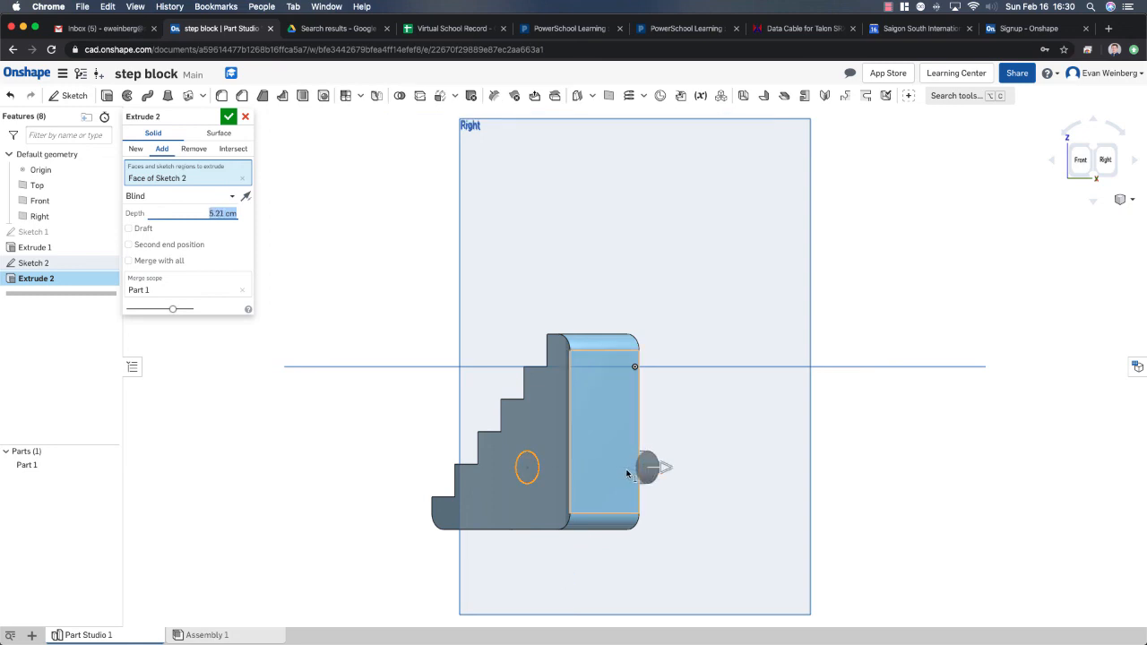
{"action": "key", "text": "Return"}
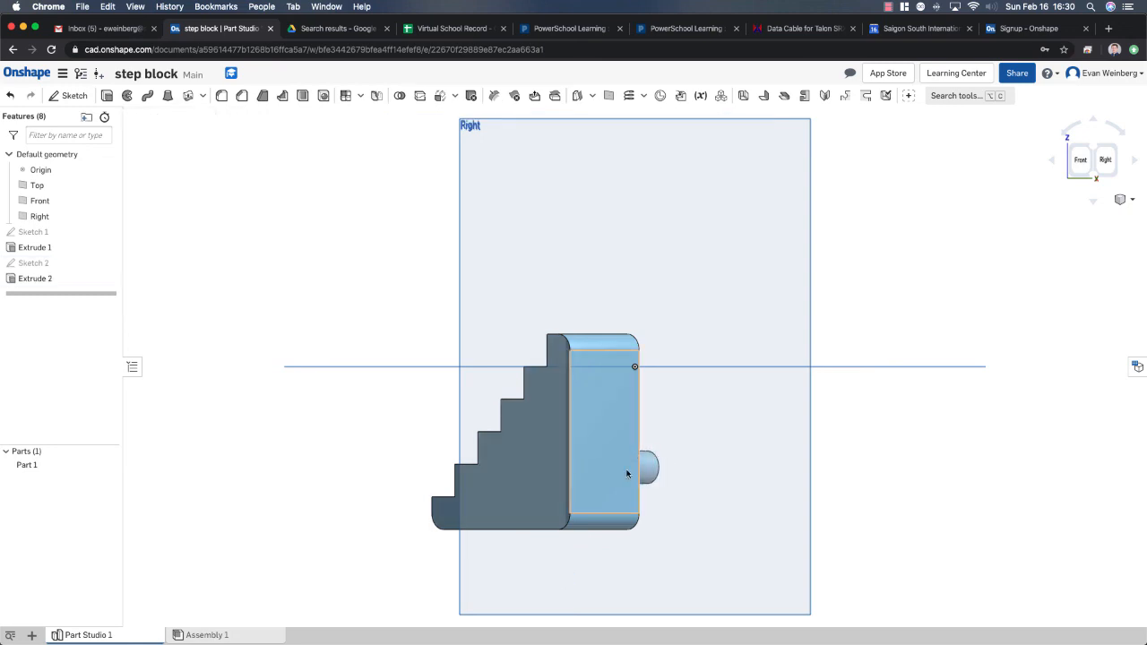
Change the circle's extrusion from adding to removing material so it cuts a round hole through the block
{"action": "left_click", "coordinate": [1051, 162]}
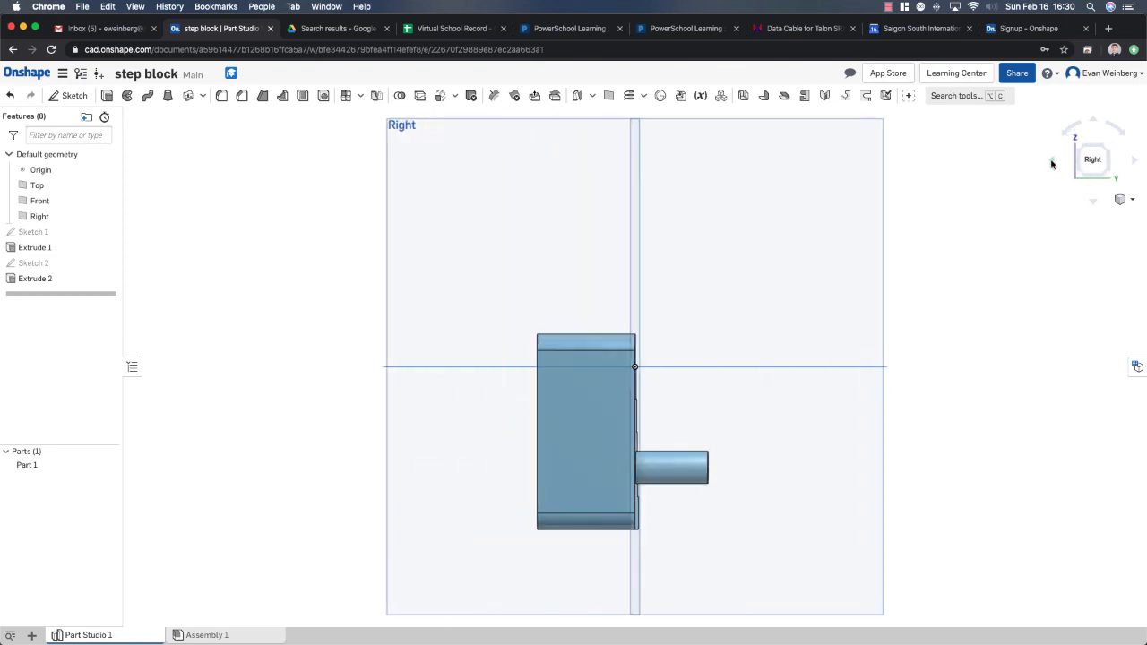
{"action": "left_click", "coordinate": [1135, 161]}
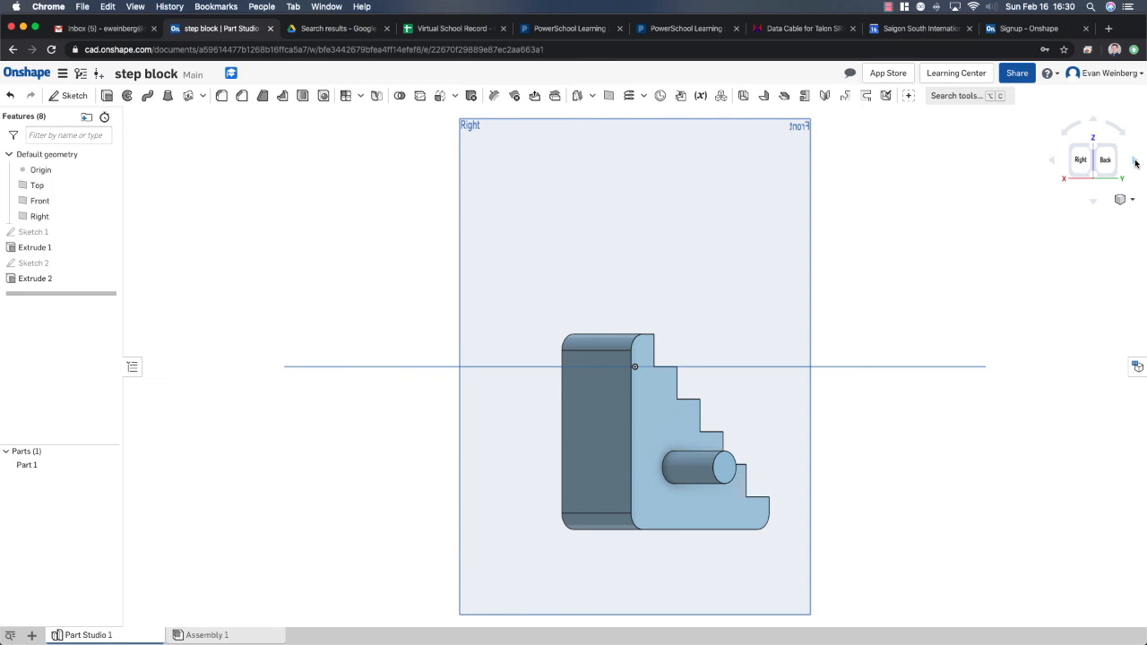
{"action": "left_click", "coordinate": [1051, 162]}
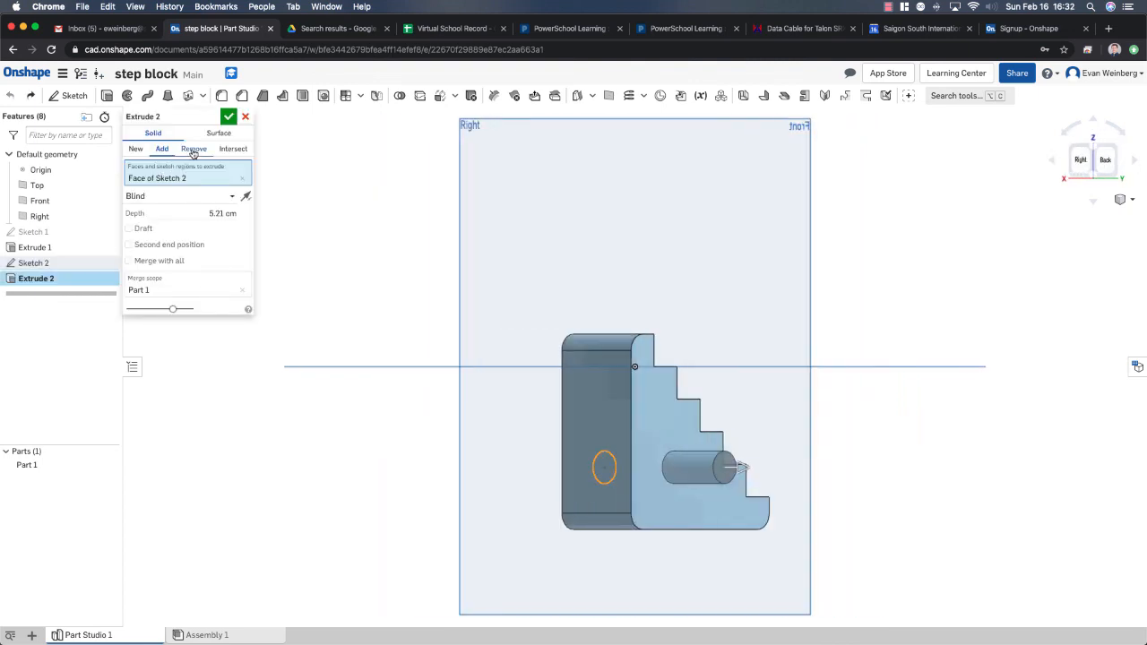
{"action": "left_click", "coordinate": [193, 150]}
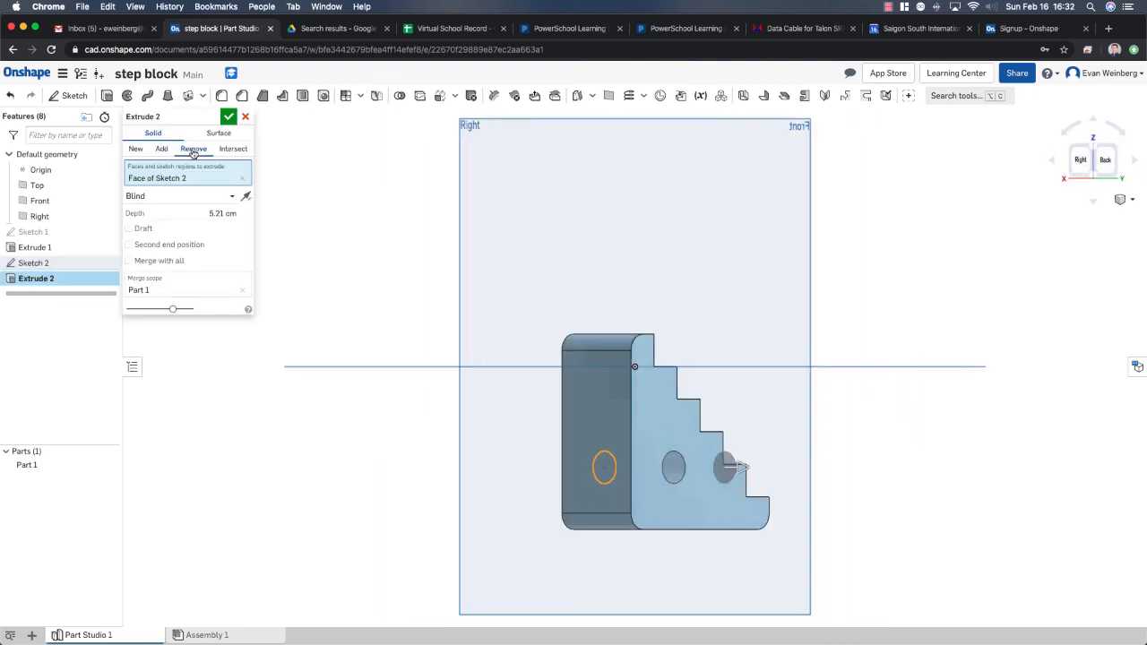
{"action": "left_click", "coordinate": [1053, 161]}
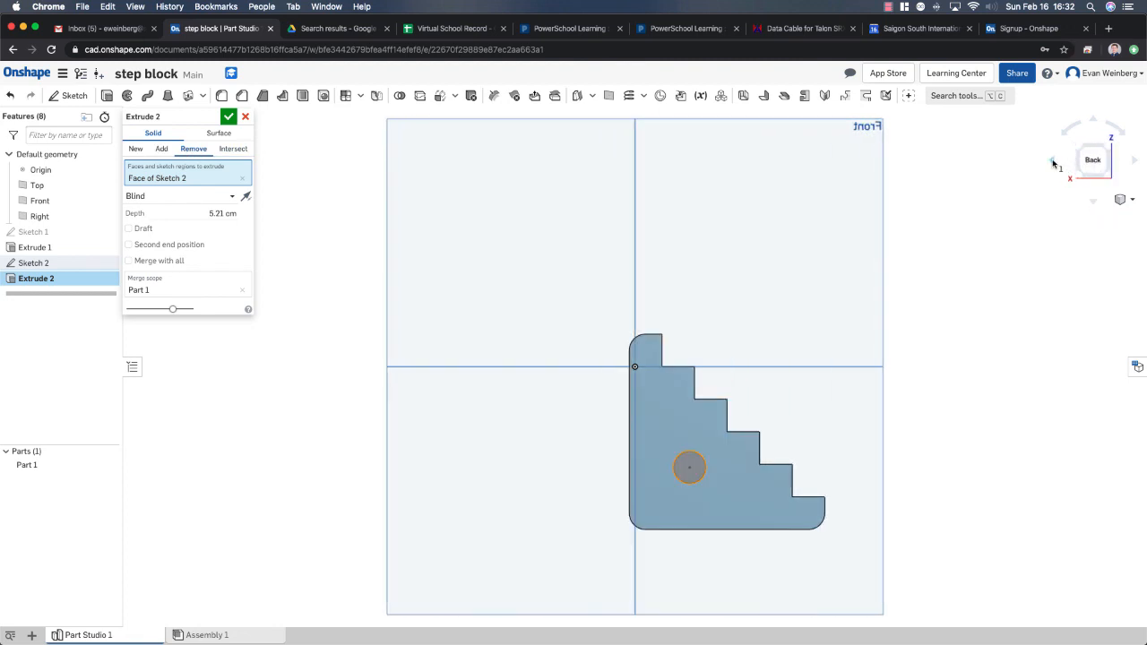
{"action": "left_click", "coordinate": [1053, 161]}
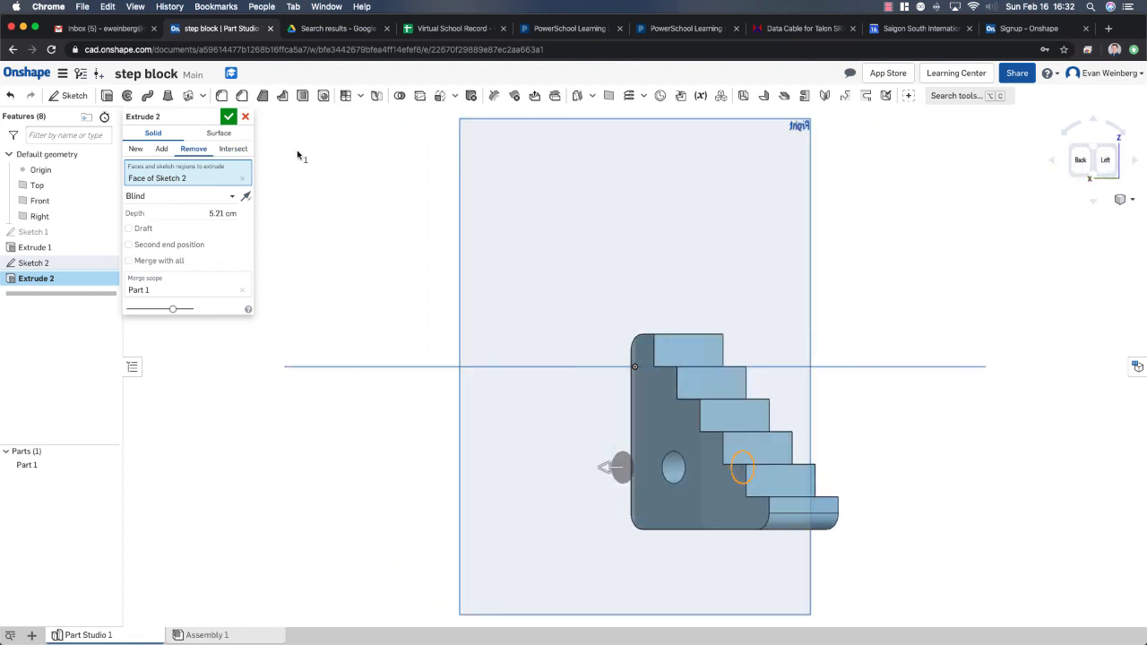
{"action": "left_click", "coordinate": [230, 119]}
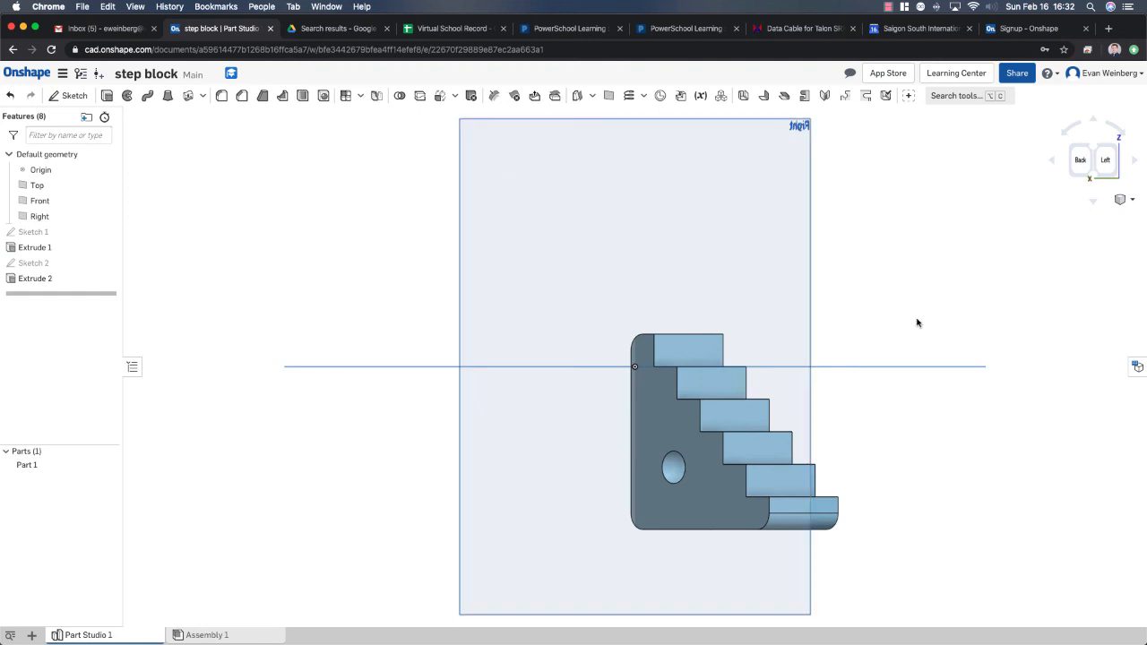
Examine the round hole through the step block from the angled sides and straight from the front
{"action": "left_click", "coordinate": [1054, 162]}
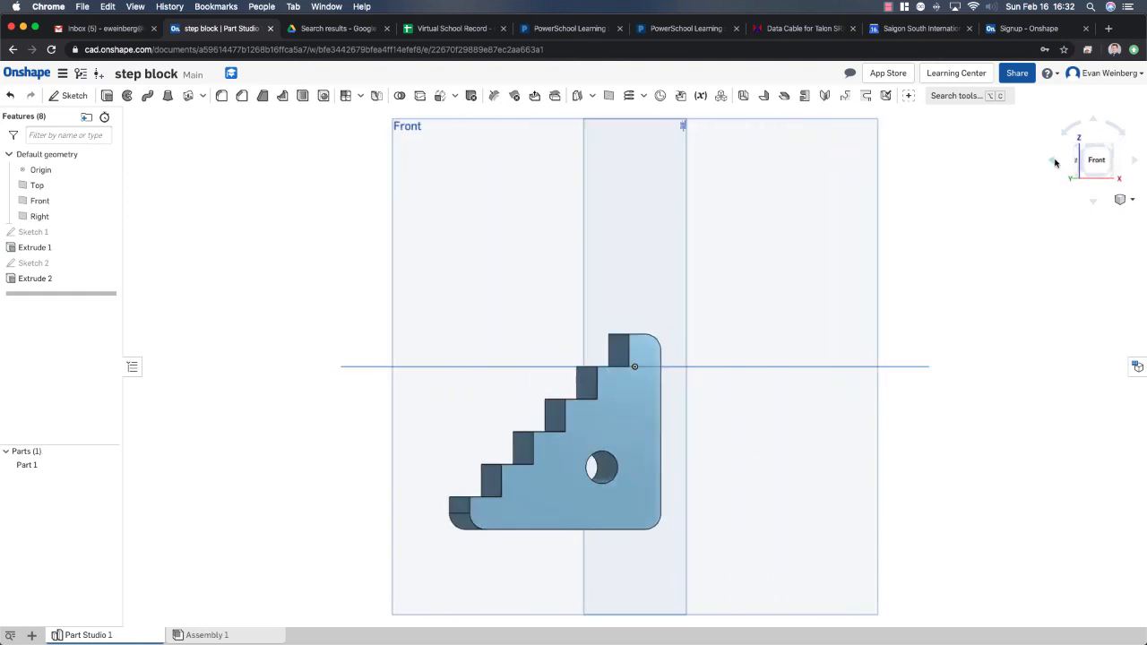
{"action": "left_click", "coordinate": [1055, 163]}
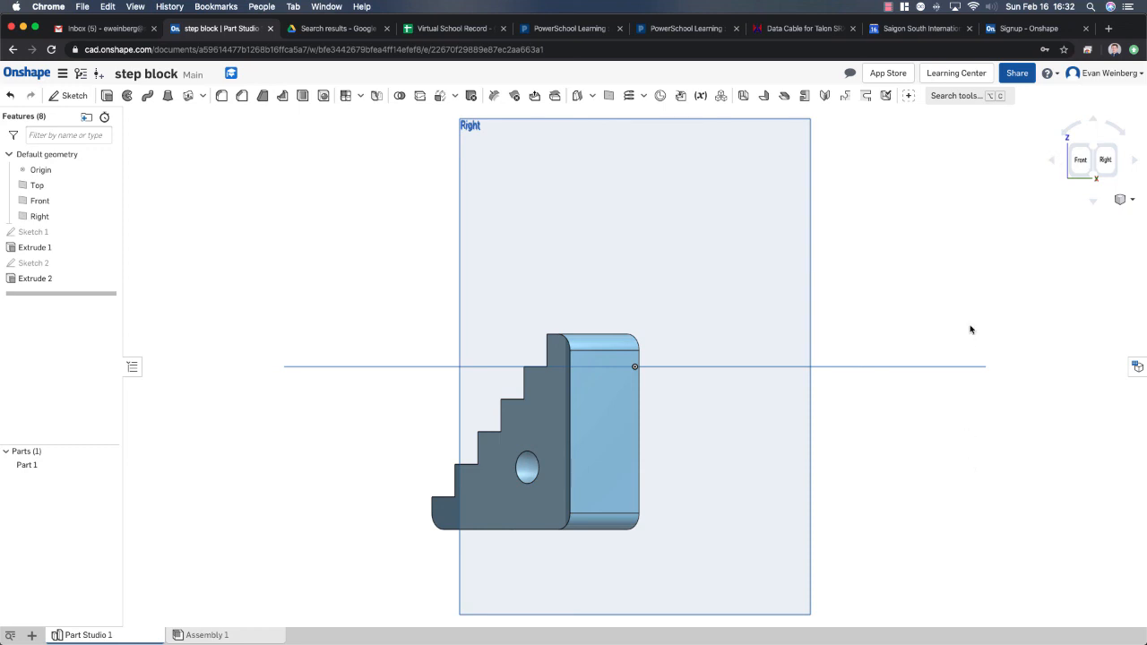
{"action": "left_click", "coordinate": [1083, 161]}
{"action": "left_click", "coordinate": [1095, 127]}
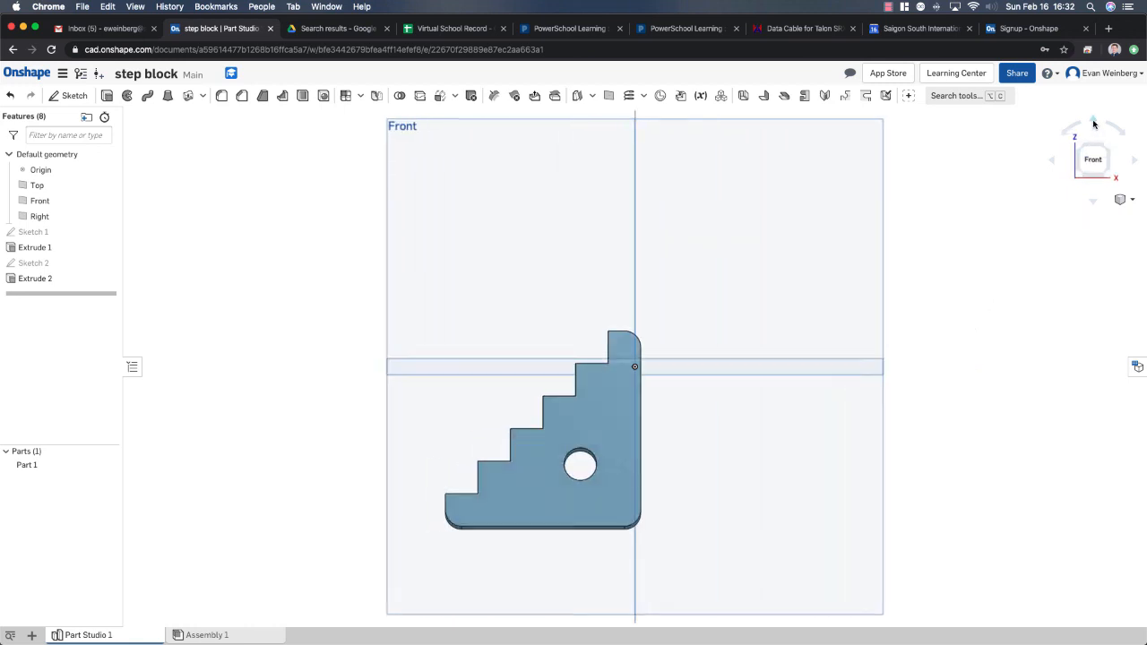
{"action": "left_click", "coordinate": [1095, 201]}
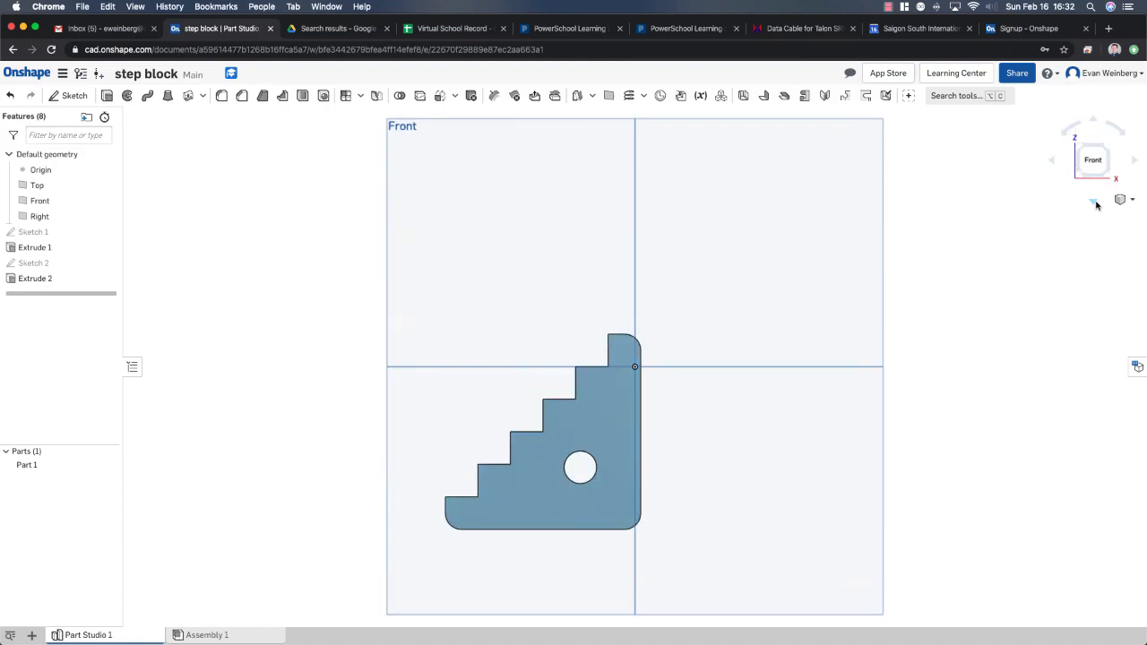
{"action": "left_click", "coordinate": [885, 7]}
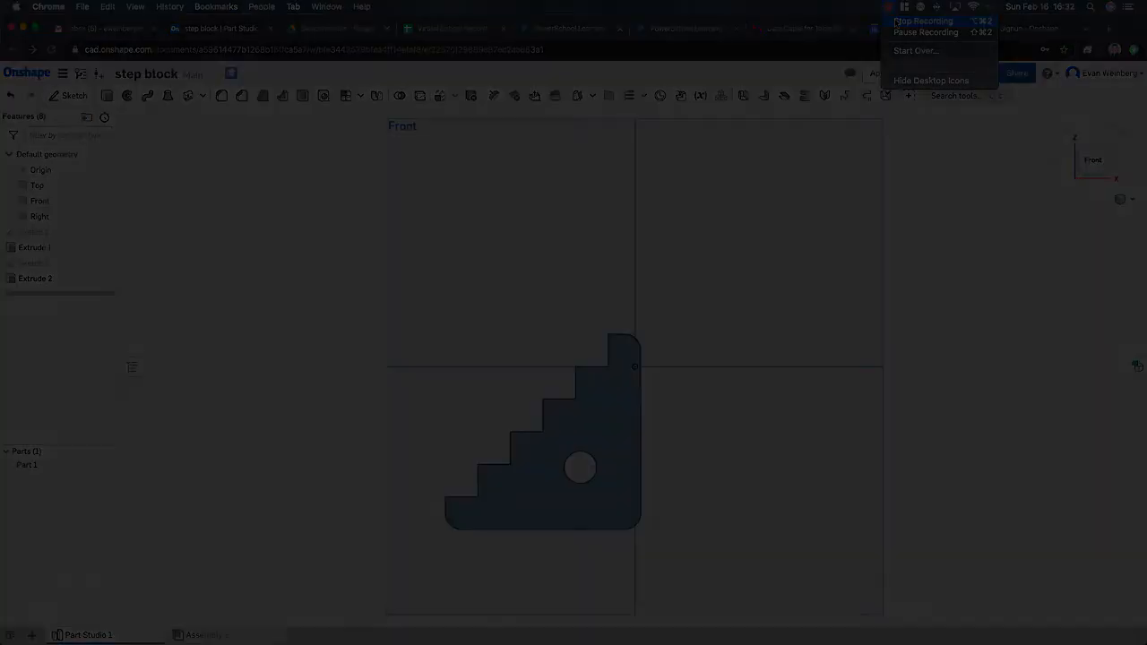